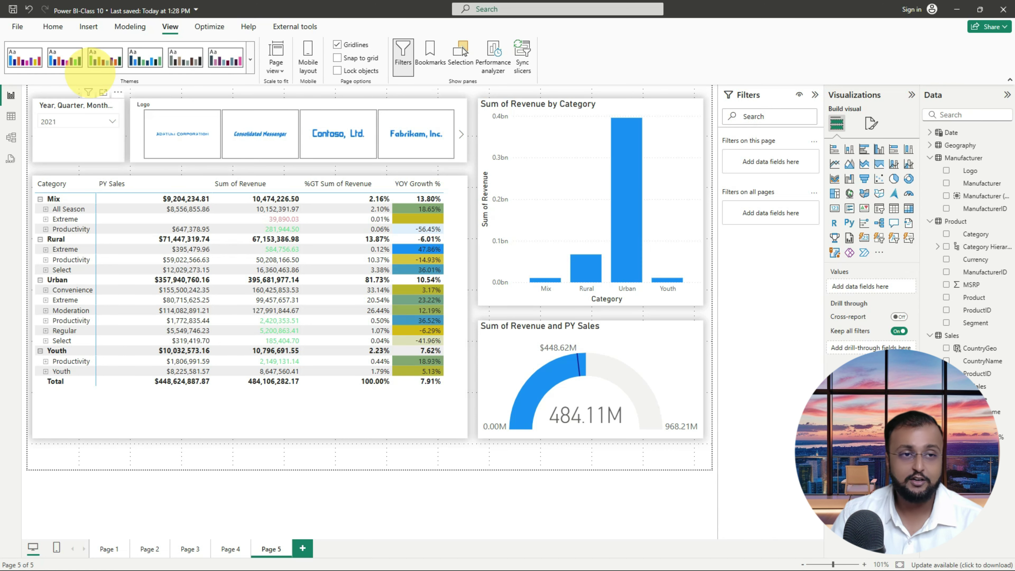
{"action": "left_click_drag", "start_coordinate": [1, 35], "coordinate": [267, 88]}
{"action": "mouse_move", "coordinate": [293, 123]}
{"action": "left_mouse_down"}
{"action": "mouse_move", "coordinate": [170, 126]}
{"action": "mouse_move", "coordinate": [175, 103]}
{"action": "mouse_move", "coordinate": [149, 116]}
{"action": "left_mouse_up"}
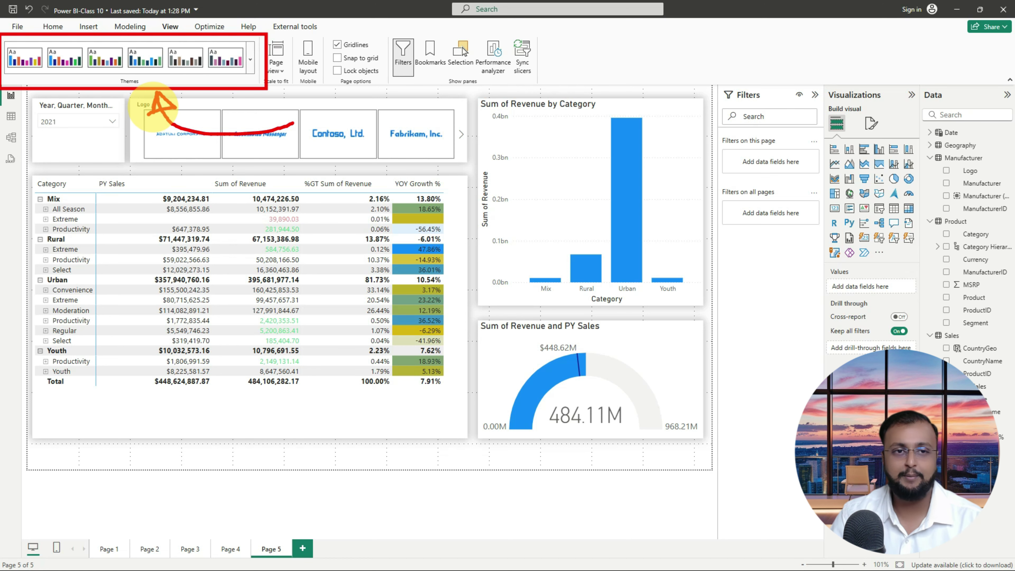
{"action": "key", "text": "Escape"}
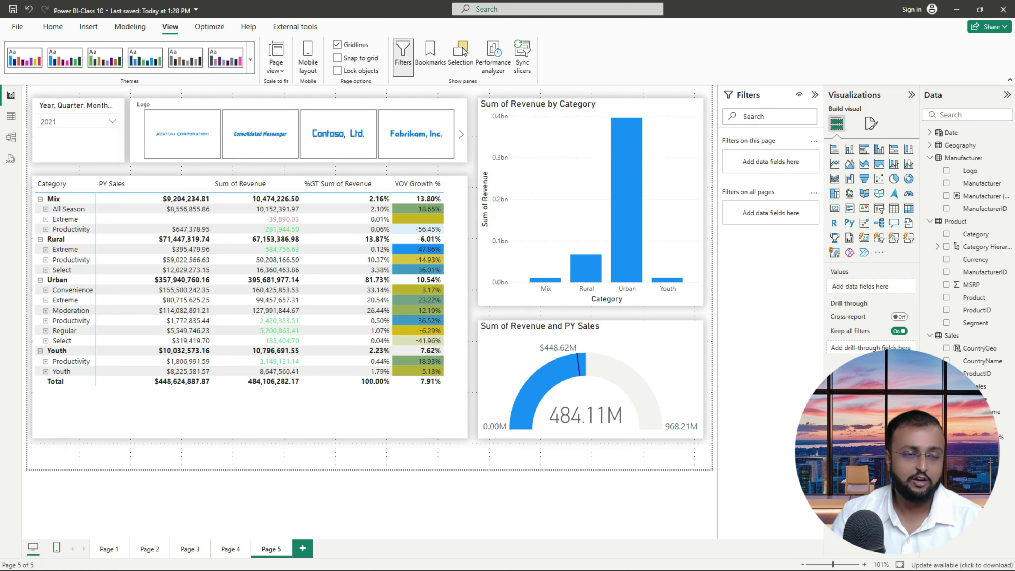
- Try the built-in Divergent theme from the full theme list on the report
{"action": "left_click", "coordinate": [256, 64]}
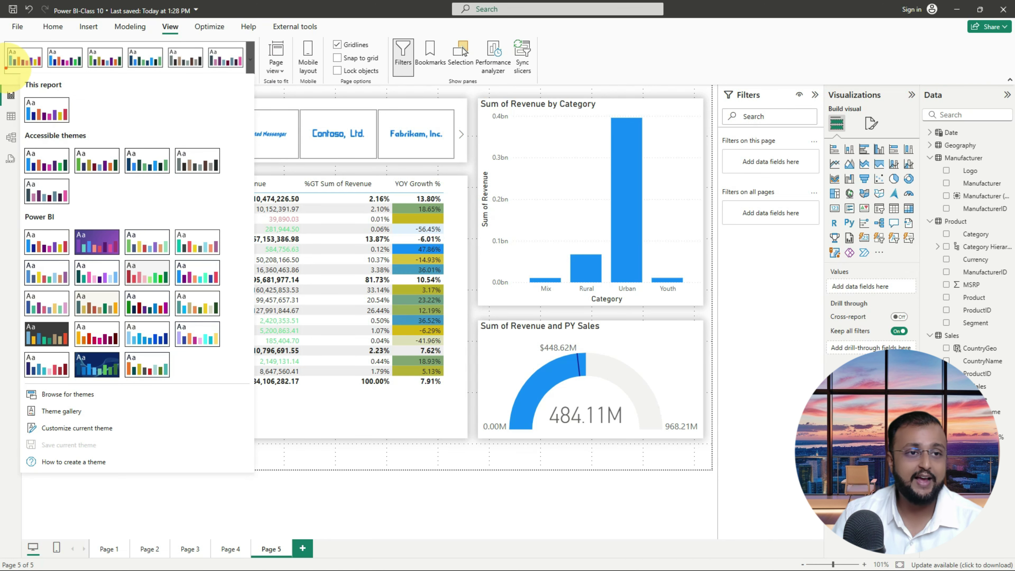
{"action": "mouse_move", "coordinate": [16, 67]}
{"action": "left_mouse_down"}
{"action": "mouse_move", "coordinate": [31, 76]}
{"action": "mouse_move", "coordinate": [208, 430]}
{"action": "mouse_move", "coordinate": [253, 481]}
{"action": "left_mouse_up"}
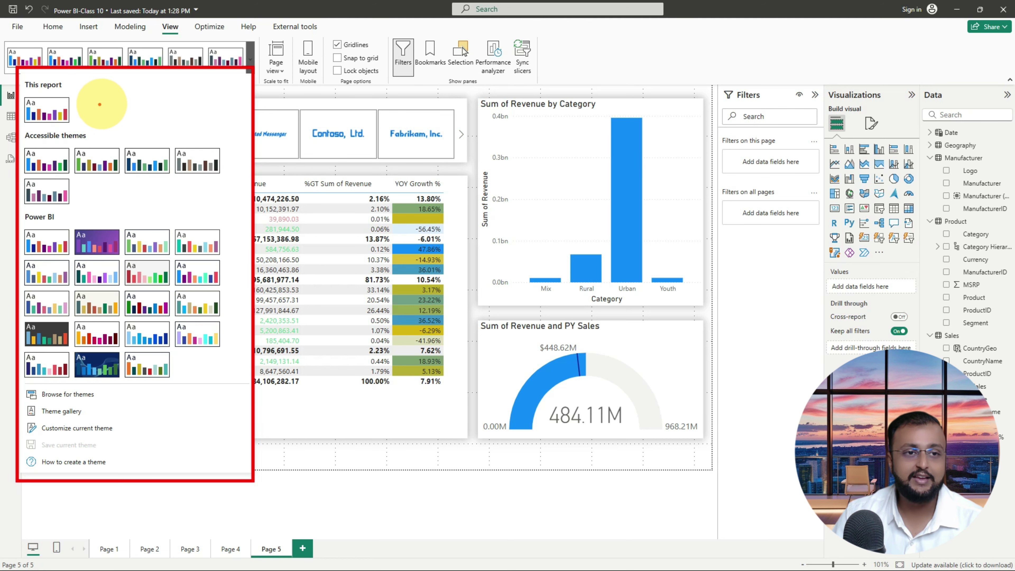
{"action": "left_click_drag", "start_coordinate": [76, 105], "coordinate": [156, 105]}
{"action": "mouse_move", "coordinate": [86, 101]}
{"action": "left_mouse_down"}
{"action": "mouse_move", "coordinate": [86, 118]}
{"action": "mouse_move", "coordinate": [96, 95]}
{"action": "left_mouse_up"}
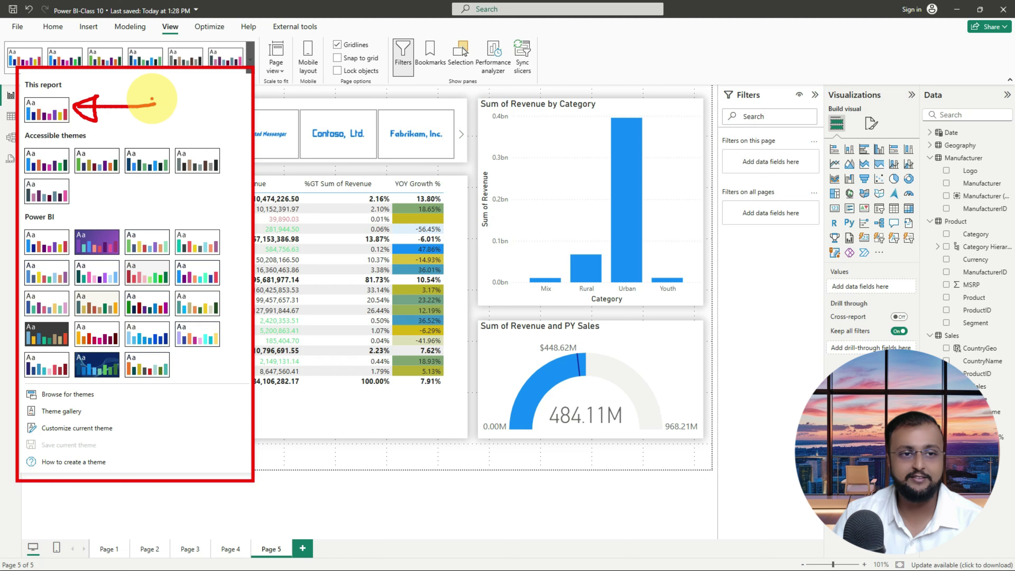
{"action": "mouse_move", "coordinate": [183, 83]}
{"action": "left_mouse_down"}
{"action": "mouse_move", "coordinate": [194, 121]}
{"action": "mouse_move", "coordinate": [180, 120]}
{"action": "left_mouse_up"}
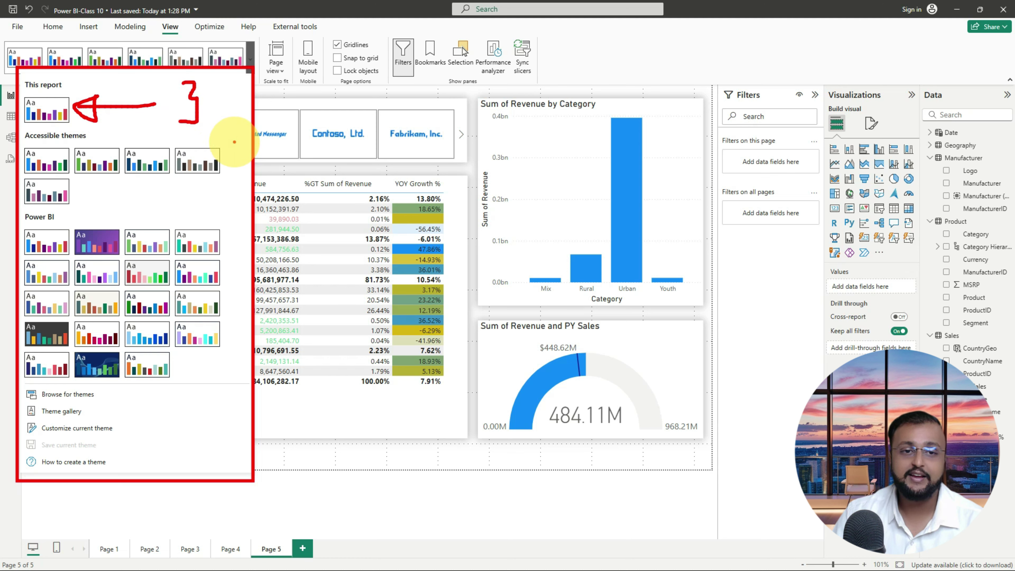
{"action": "mouse_move", "coordinate": [238, 141]}
{"action": "left_mouse_down"}
{"action": "mouse_move", "coordinate": [224, 203]}
{"action": "mouse_move", "coordinate": [236, 363]}
{"action": "mouse_move", "coordinate": [199, 373]}
{"action": "left_mouse_up"}
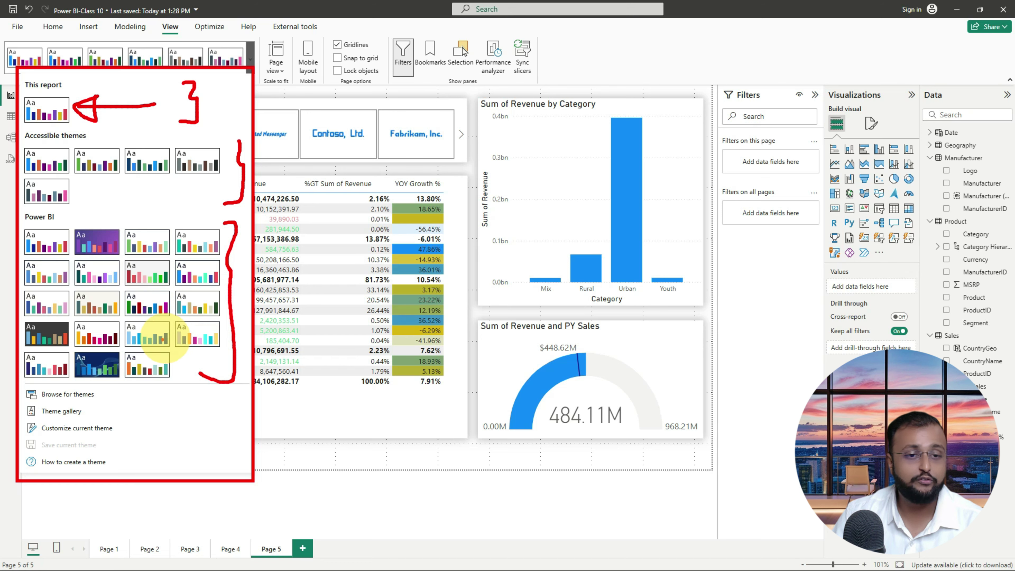
{"action": "key", "text": "Escape"}
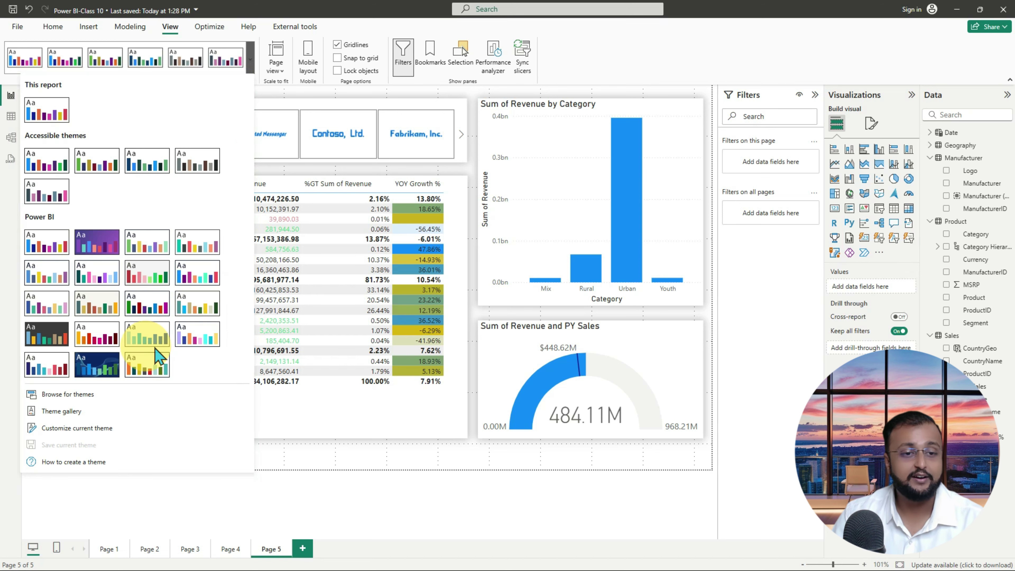
{"action": "left_click", "coordinate": [164, 285]}
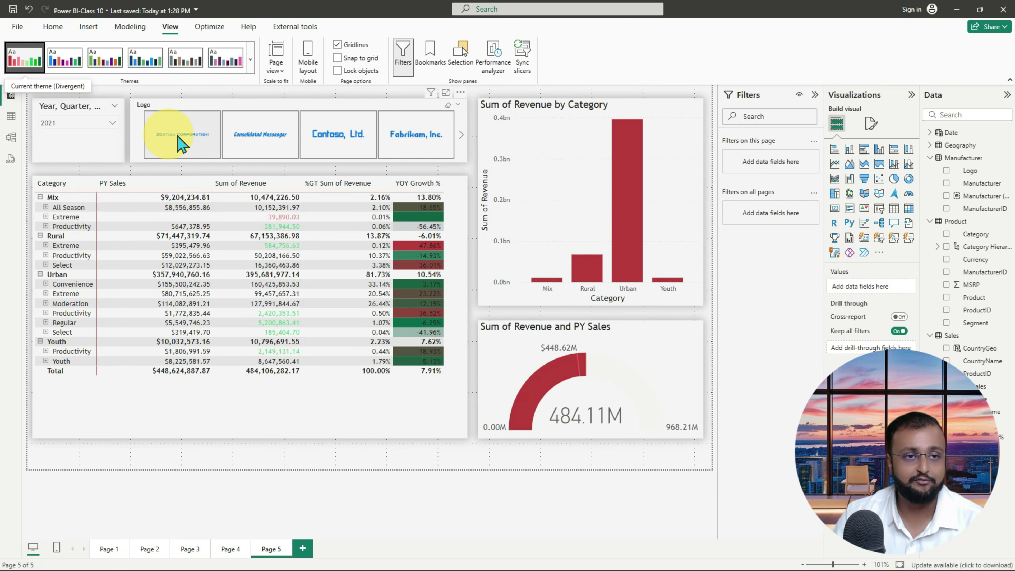
- Try several accessible themes on the report in turn, including Accessible Neutral, finishing with Accessible Default
{"action": "left_click", "coordinate": [79, 72]}
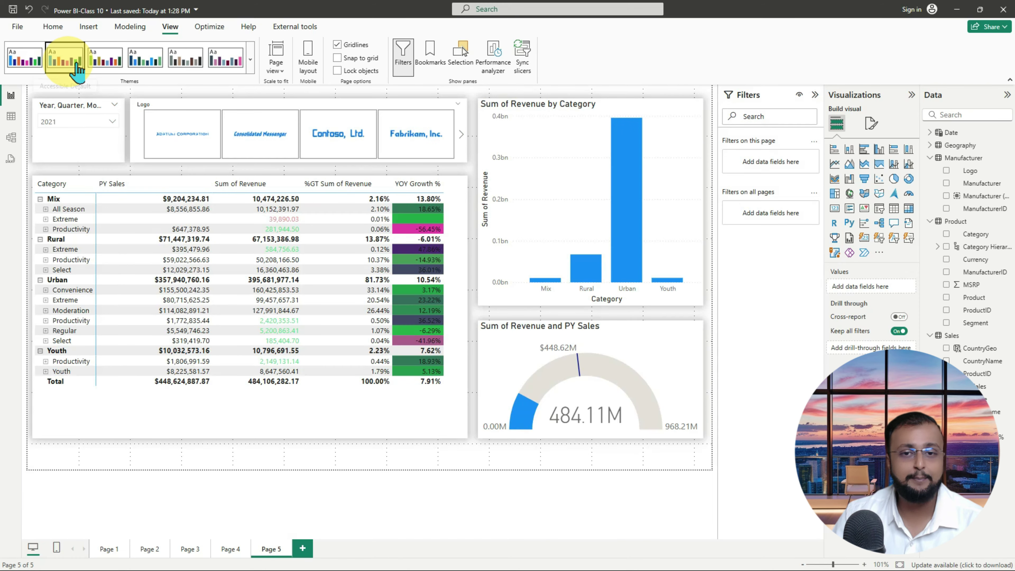
{"action": "left_click", "coordinate": [135, 72]}
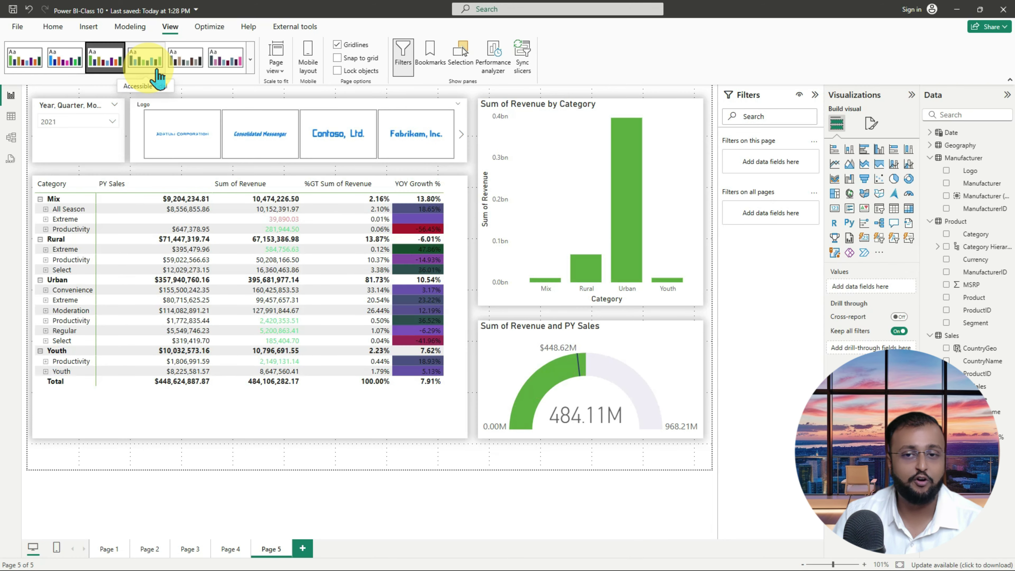
{"action": "left_click", "coordinate": [194, 79]}
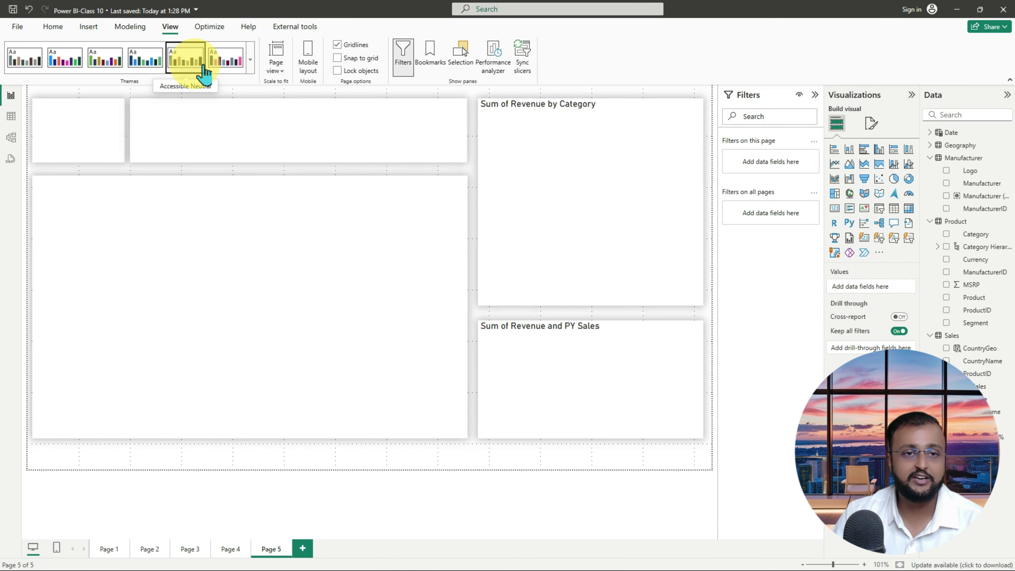
{"action": "left_click", "coordinate": [243, 74]}
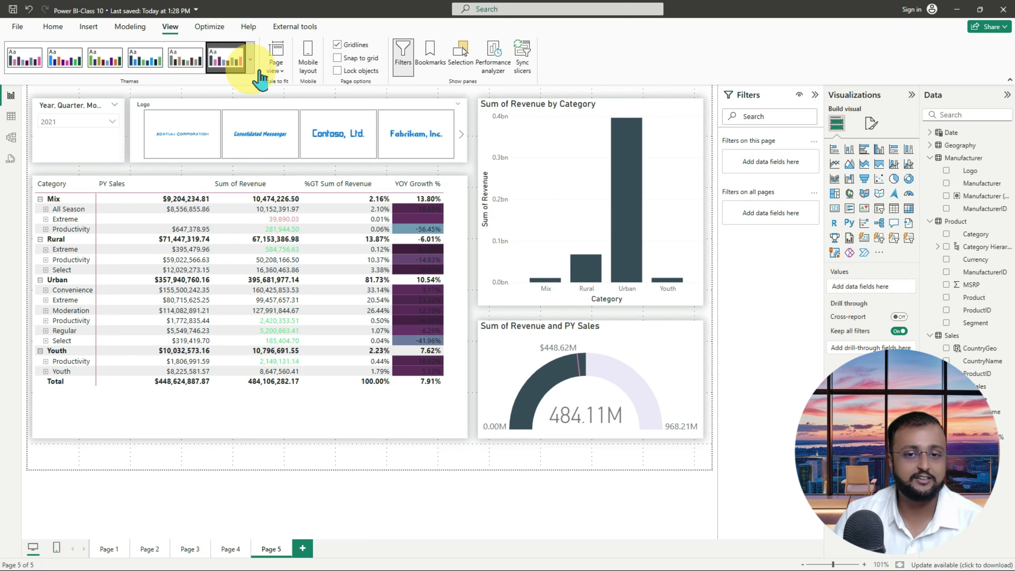
{"action": "left_click", "coordinate": [250, 64]}
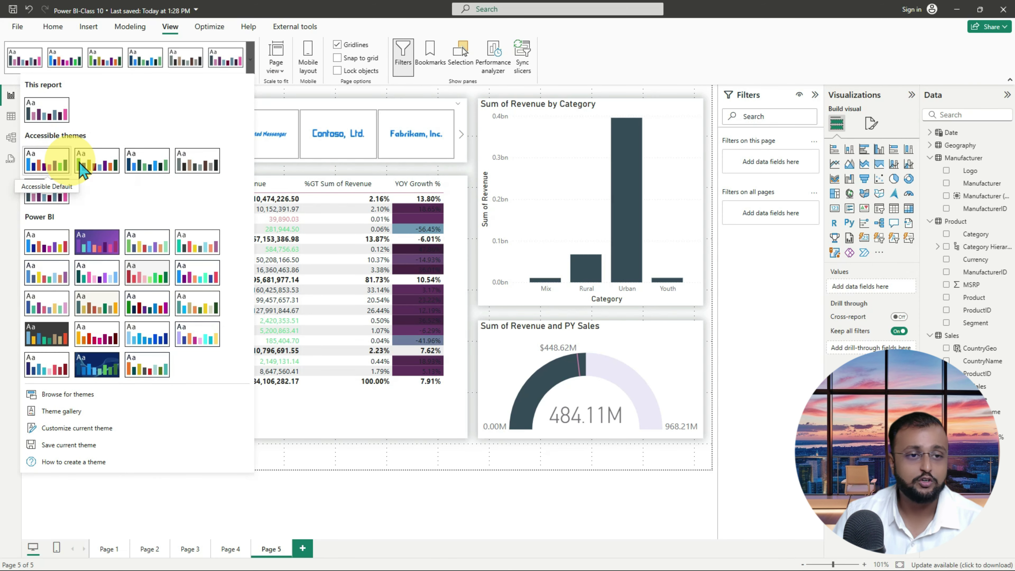
{"action": "left_click", "coordinate": [61, 165]}
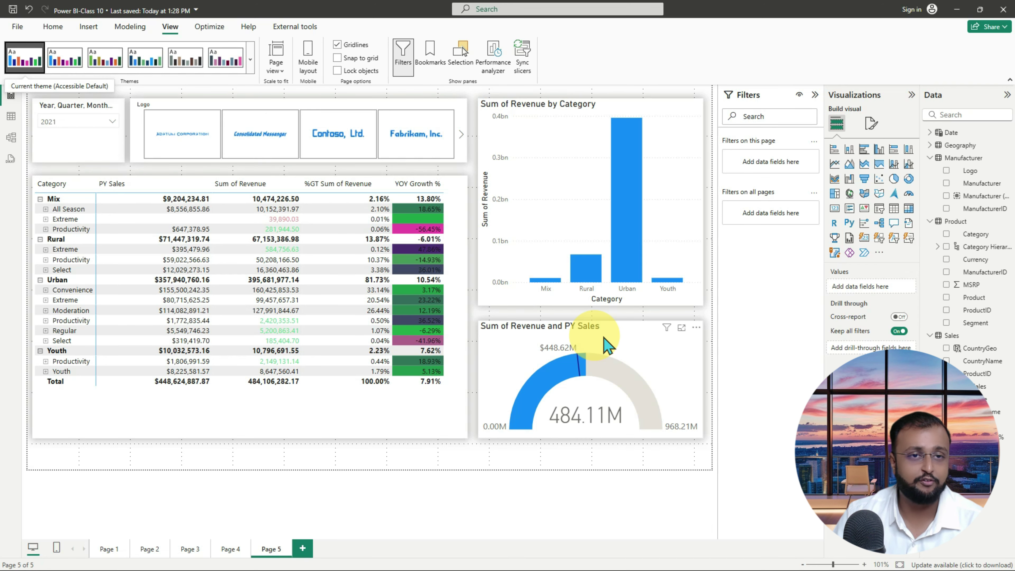
- Apply the built-in Sunset theme to the report
{"action": "left_click", "coordinate": [253, 64]}
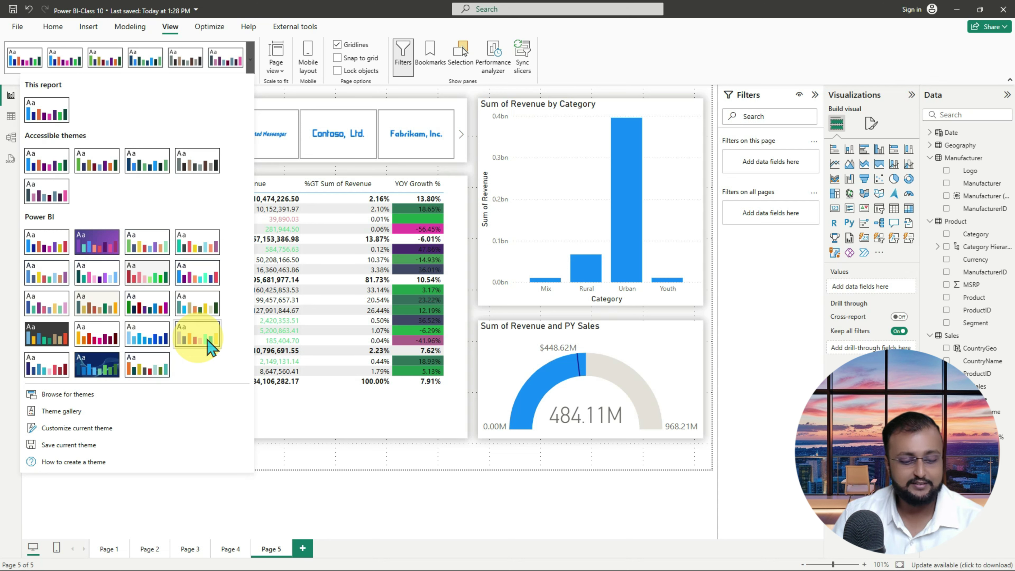
{"action": "left_click_drag", "start_coordinate": [16, 207], "coordinate": [212, 402]}
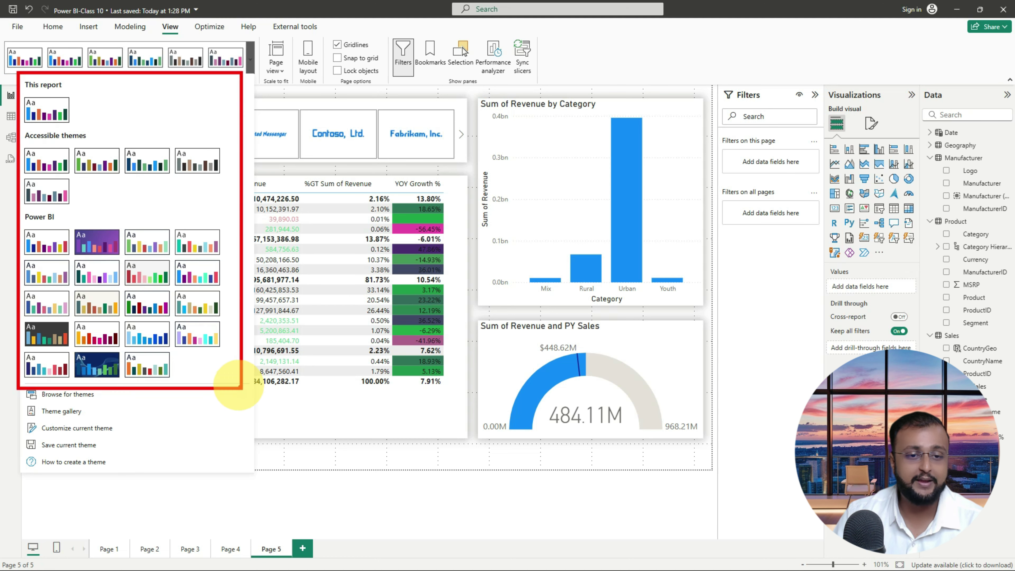
{"action": "left_click", "coordinate": [202, 338]}
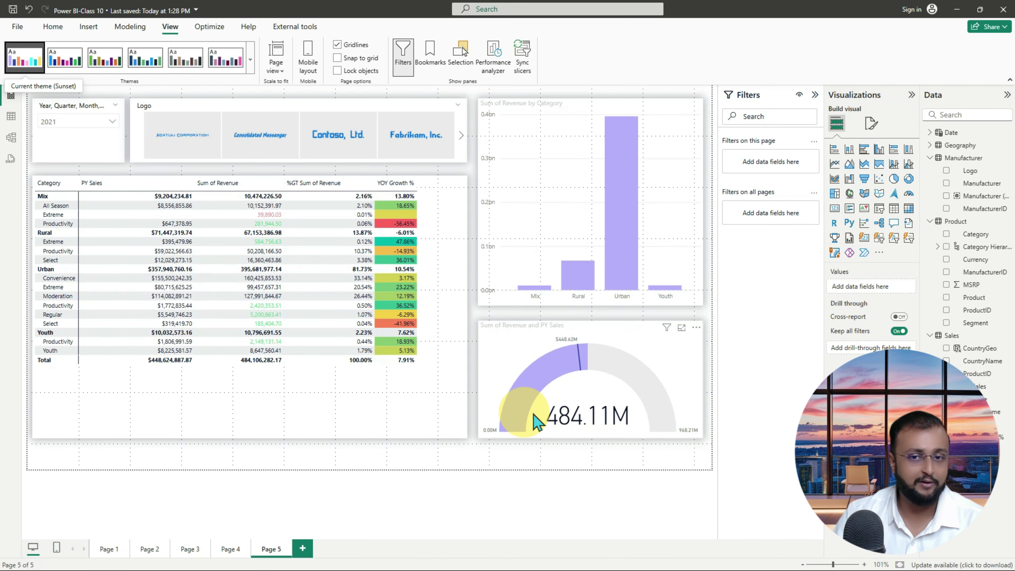
- Open the online Themes Gallery from the report's theme options and maximize the browser window
{"action": "left_click", "coordinate": [252, 63]}
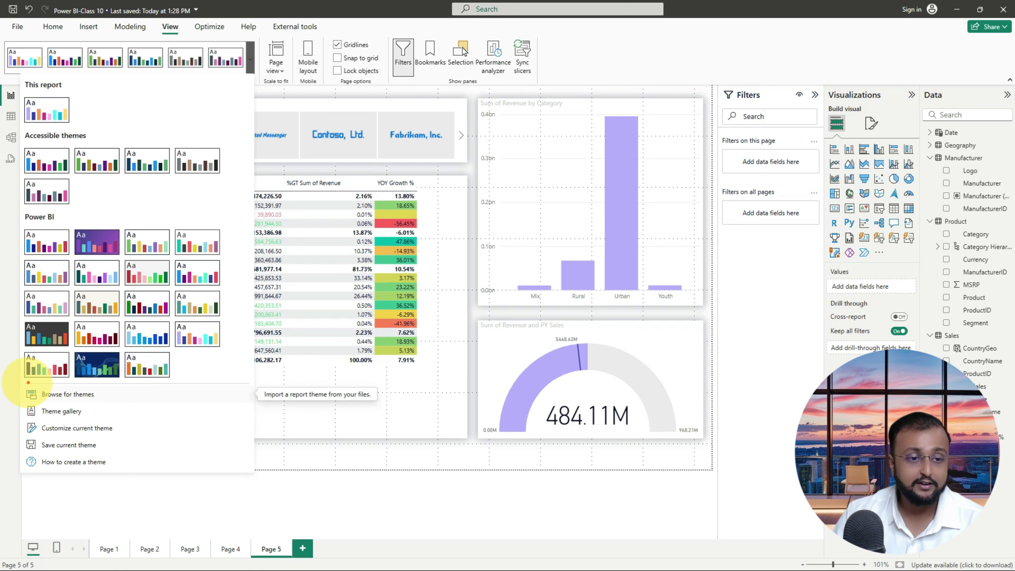
{"action": "left_click_drag", "start_coordinate": [23, 381], "coordinate": [246, 405]}
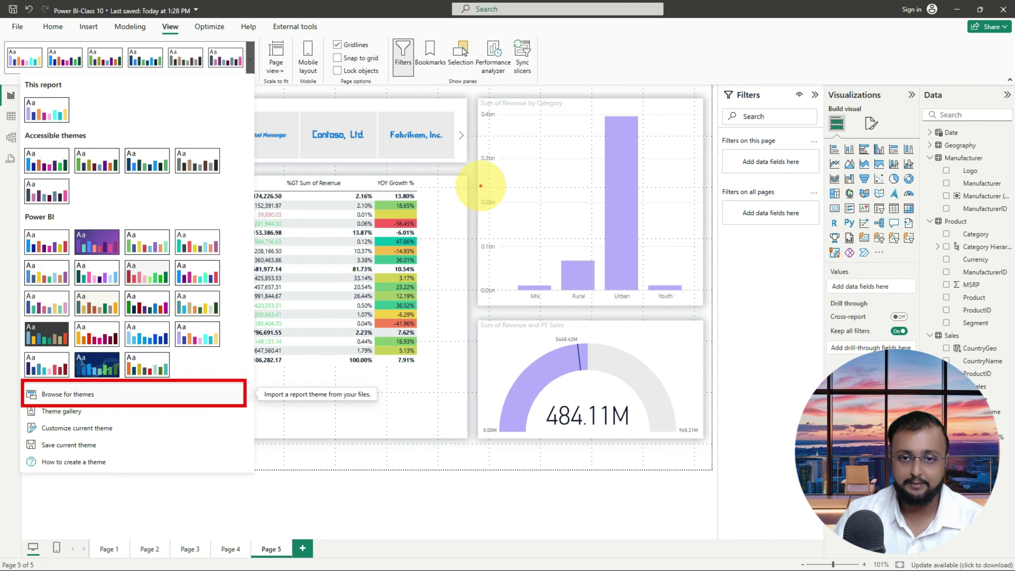
{"action": "left_click", "coordinate": [530, 178]}
{"action": "mouse_move", "coordinate": [550, 168]}
{"action": "left_mouse_down"}
{"action": "mouse_move", "coordinate": [520, 199]}
{"action": "mouse_move", "coordinate": [554, 159]}
{"action": "left_mouse_up"}
{"action": "mouse_move", "coordinate": [577, 177]}
{"action": "left_mouse_down"}
{"action": "mouse_move", "coordinate": [575, 188]}
{"action": "mouse_move", "coordinate": [590, 180]}
{"action": "mouse_move", "coordinate": [635, 198]}
{"action": "left_mouse_up"}
{"action": "left_click_drag", "start_coordinate": [544, 220], "coordinate": [643, 202]}
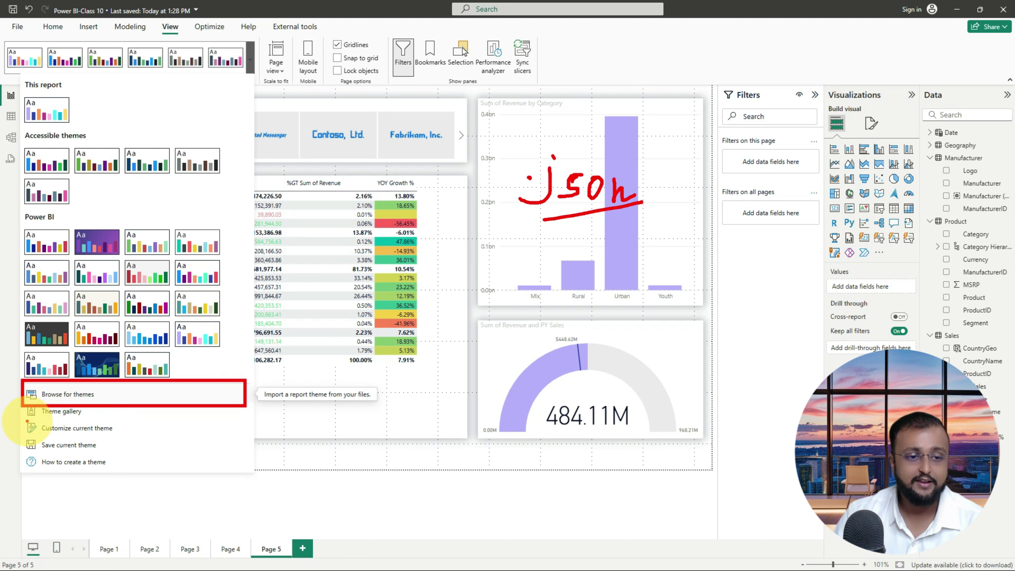
{"action": "mouse_move", "coordinate": [115, 401]}
{"action": "left_mouse_down"}
{"action": "mouse_move", "coordinate": [30, 400]}
{"action": "mouse_move", "coordinate": [28, 418]}
{"action": "mouse_move", "coordinate": [176, 420]}
{"action": "left_mouse_up"}
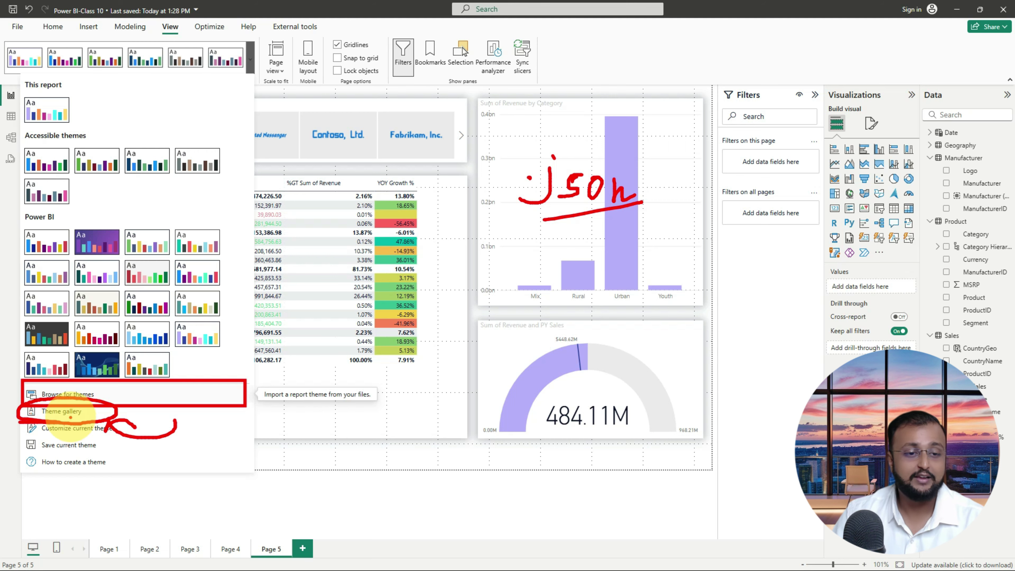
{"action": "key", "text": "Escape"}
{"action": "left_click", "coordinate": [81, 413]}
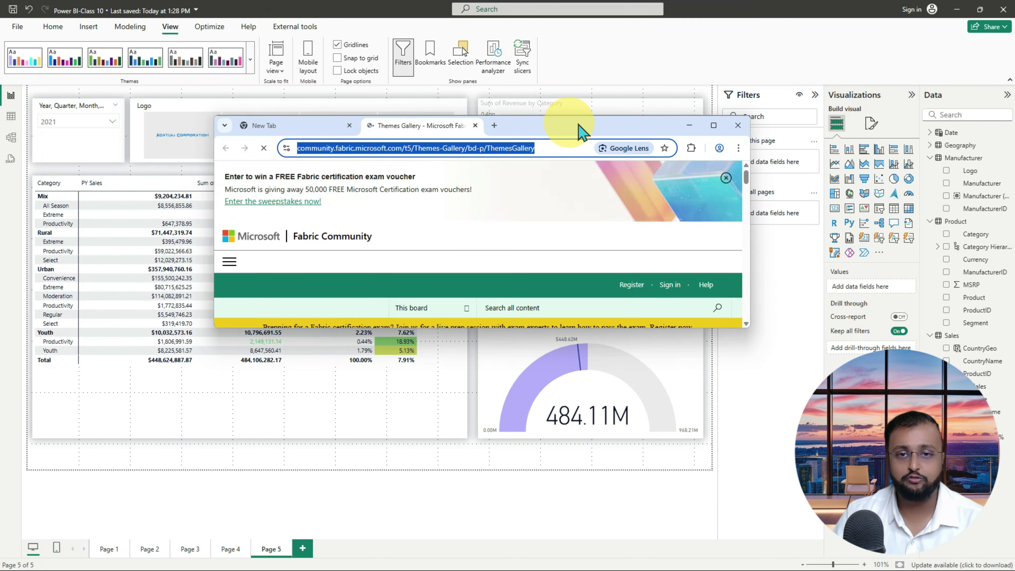
{"action": "double_click", "coordinate": [578, 124]}
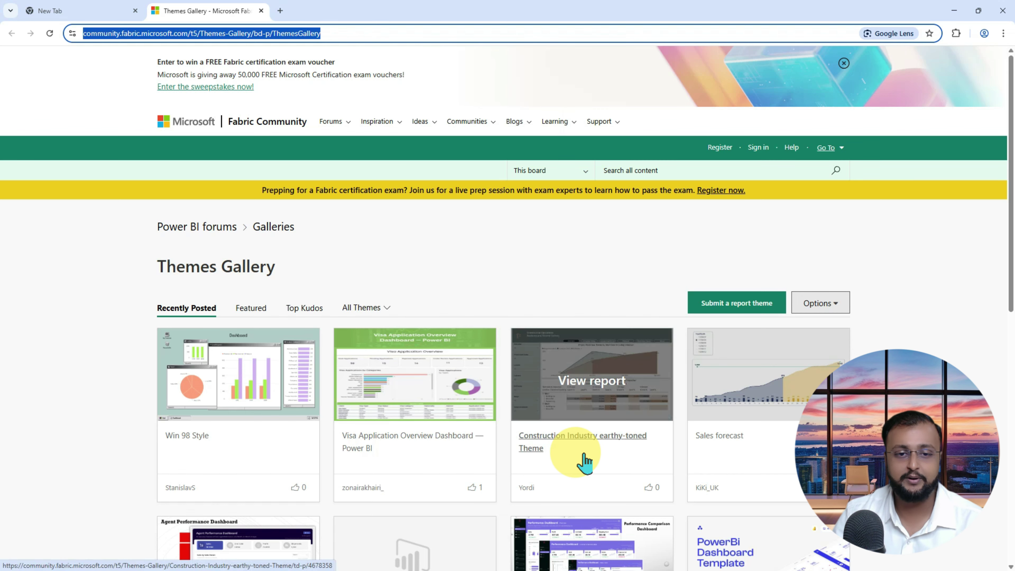
- Browse the gallery's themes, open the Win 98 Style theme, and review its dashboard preview and attached files
{"action": "scroll", "coordinate": [510, 372], "scroll_direction": "down", "scroll_amount": 7}
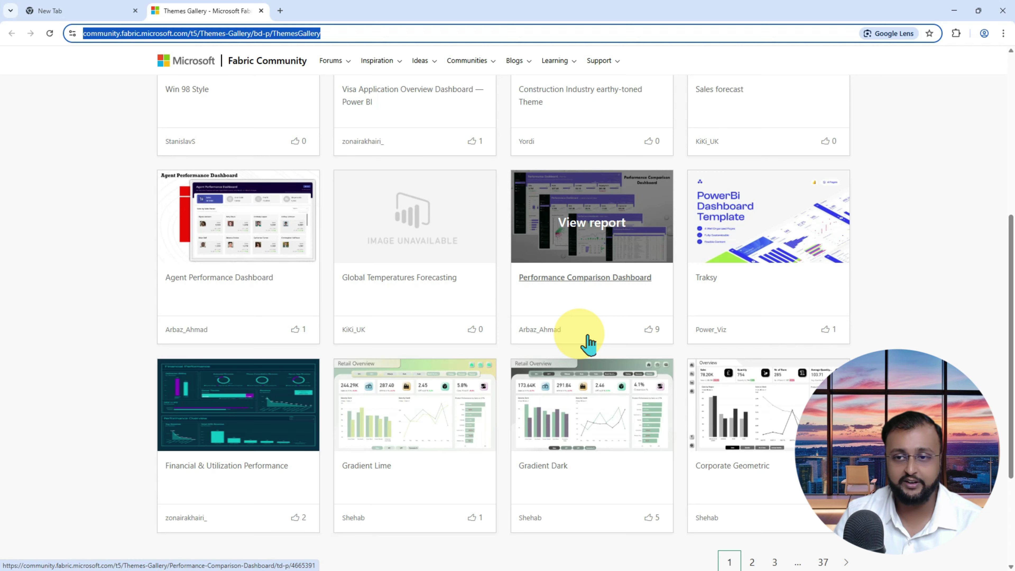
{"action": "scroll", "coordinate": [589, 342], "scroll_direction": "up", "scroll_amount": 2}
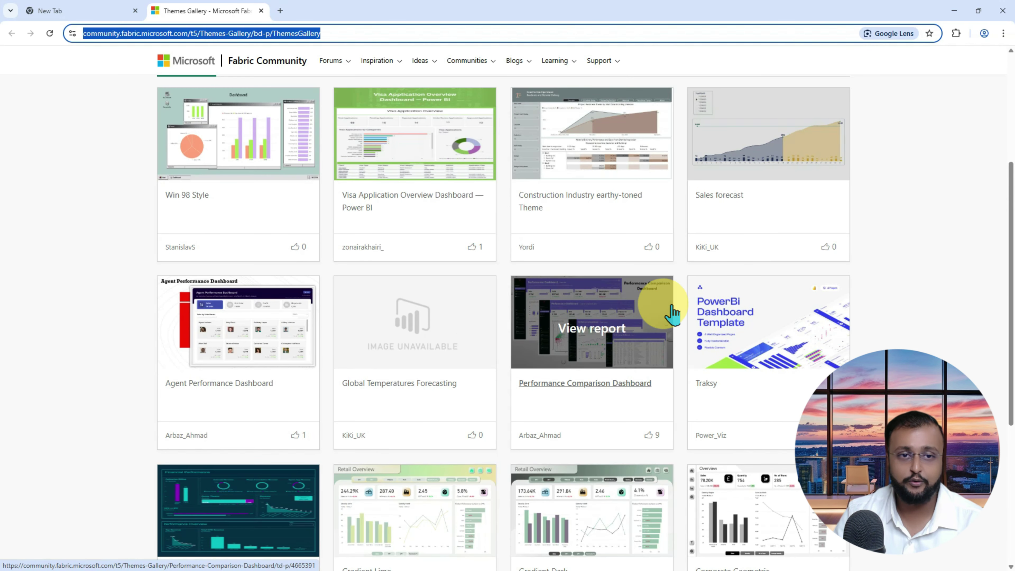
{"action": "left_click", "coordinate": [275, 152]}
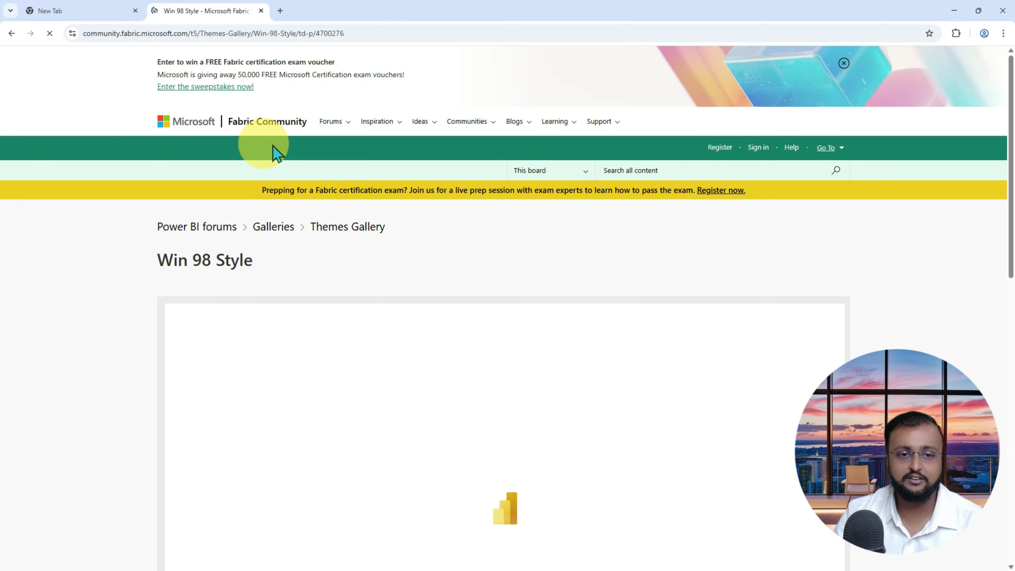
{"action": "scroll", "coordinate": [291, 245], "scroll_direction": "down", "scroll_amount": 9}
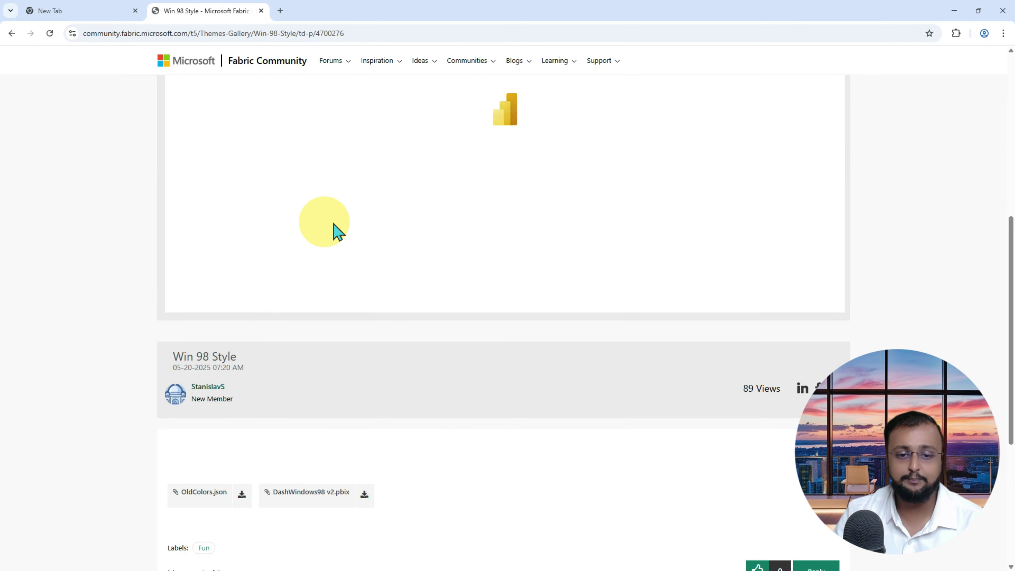
{"action": "scroll", "coordinate": [446, 258], "scroll_direction": "up", "scroll_amount": 5}
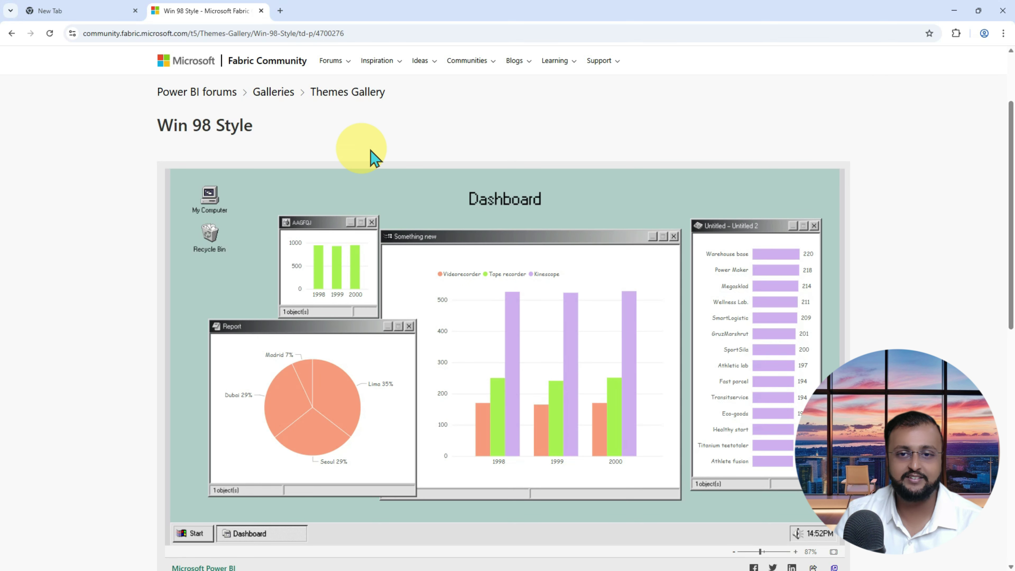
{"action": "scroll", "coordinate": [495, 375], "scroll_direction": "down", "scroll_amount": 4}
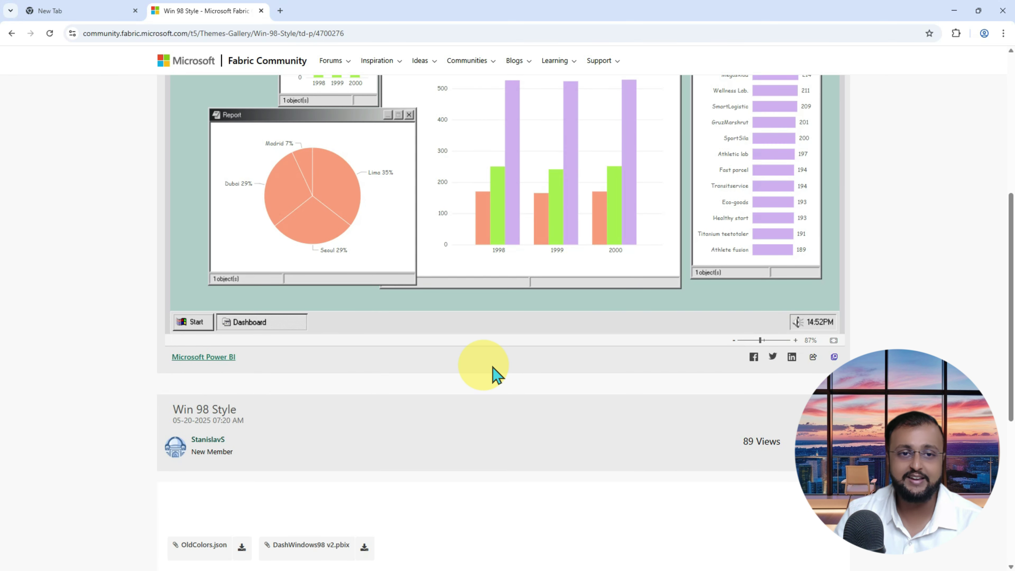
{"action": "scroll", "coordinate": [495, 375], "scroll_direction": "down", "scroll_amount": 3}
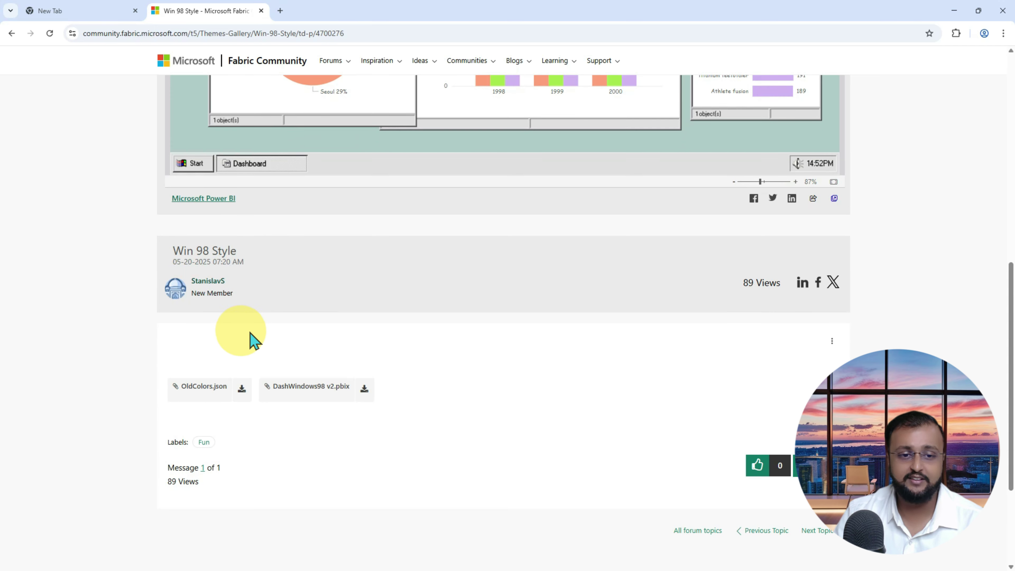
{"action": "scroll", "coordinate": [253, 341], "scroll_direction": "down", "scroll_amount": 3}
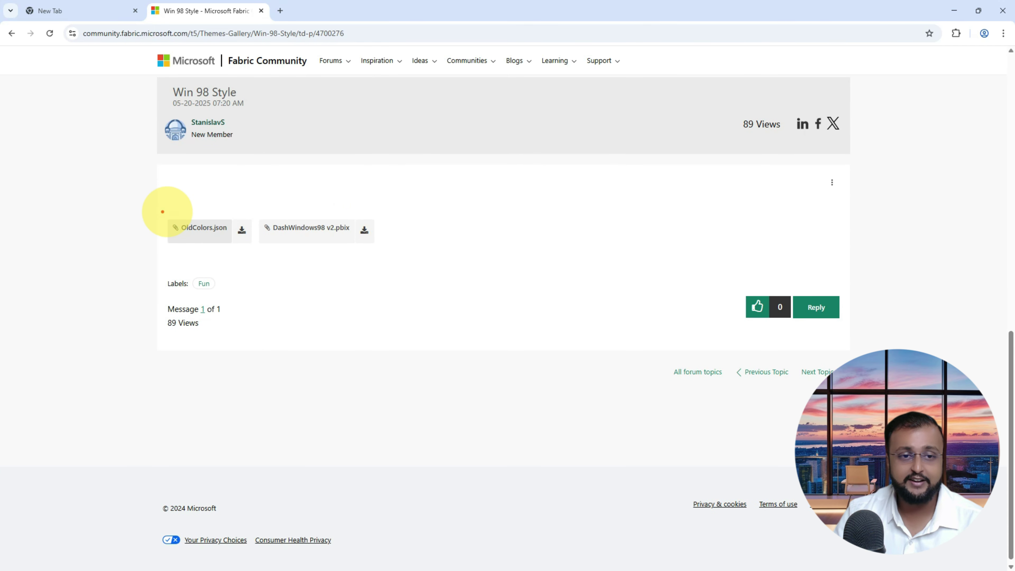
- Download the OldColors.json theme file attached to the Win 98 Style post and open it in Notepad++
{"action": "left_click_drag", "start_coordinate": [158, 206], "coordinate": [263, 261]}
{"action": "mouse_move", "coordinate": [112, 298]}
{"action": "left_mouse_down"}
{"action": "mouse_move", "coordinate": [146, 244]}
{"action": "mouse_move", "coordinate": [125, 275]}
{"action": "left_mouse_up"}
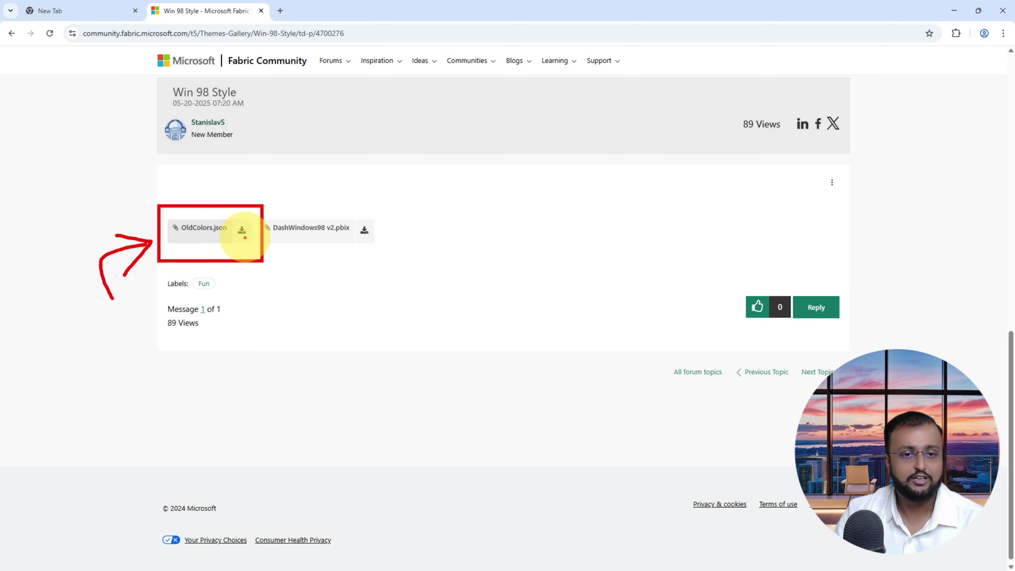
{"action": "key", "text": "Escape"}
{"action": "left_click", "coordinate": [244, 231]}
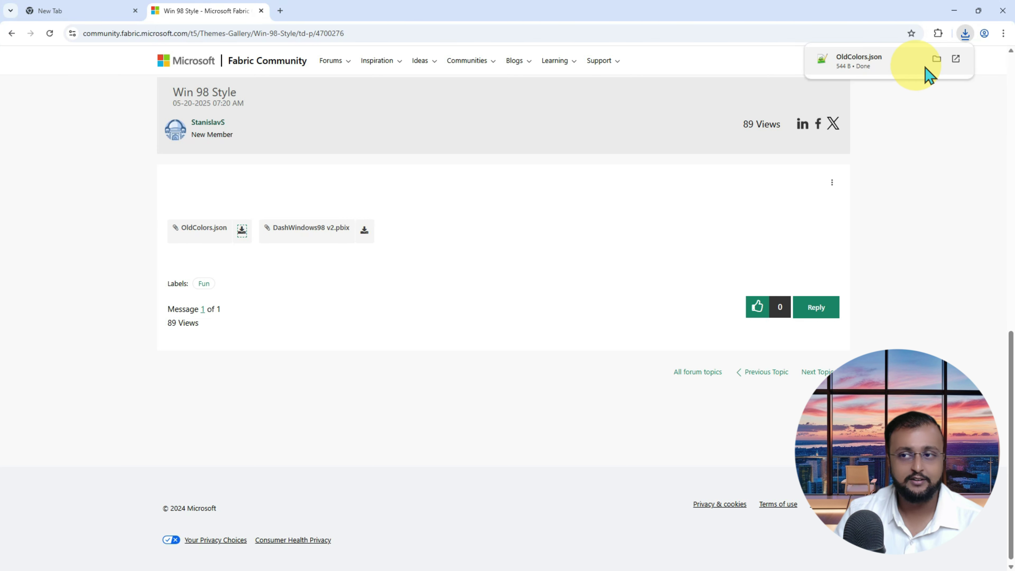
{"action": "left_click", "coordinate": [938, 59]}
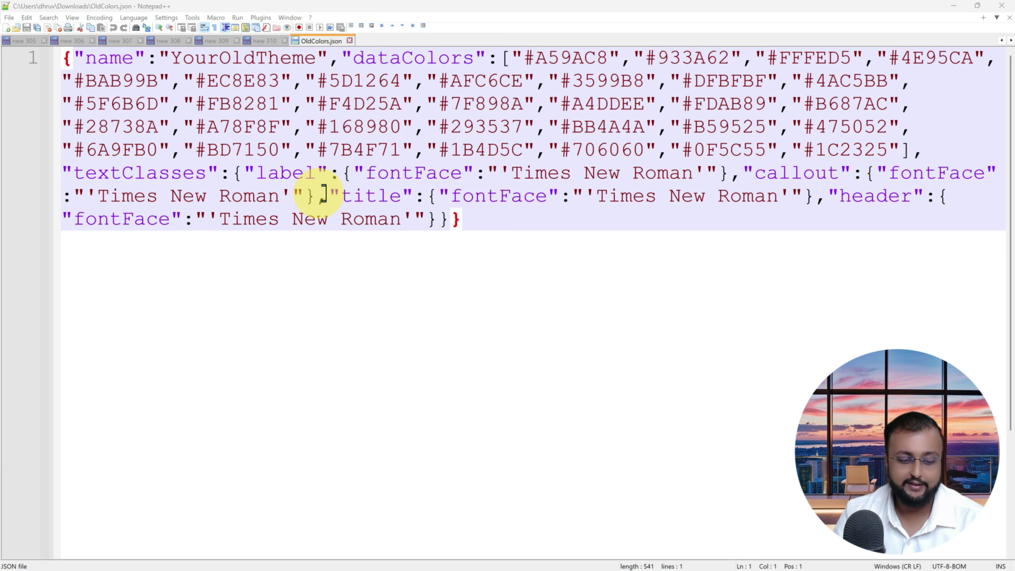
- Examine the theme name, data colors and text class fonts defined in the OldColors.json theme file
{"action": "mouse_move", "coordinate": [58, 44]}
{"action": "left_mouse_down"}
{"action": "mouse_move", "coordinate": [928, 262]}
{"action": "mouse_move", "coordinate": [1005, 267]}
{"action": "left_mouse_up"}
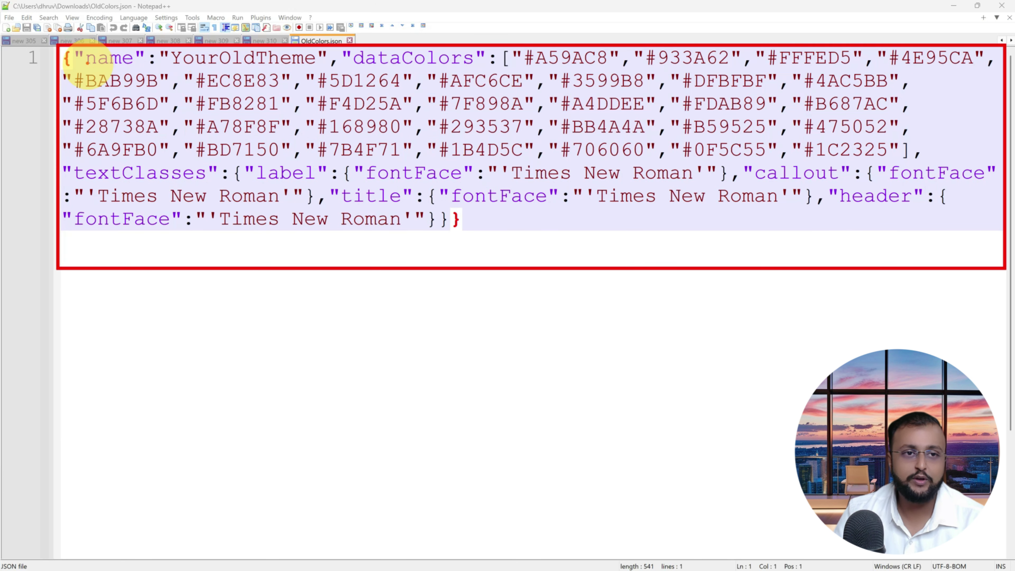
{"action": "left_click_drag", "start_coordinate": [88, 66], "coordinate": [219, 64]}
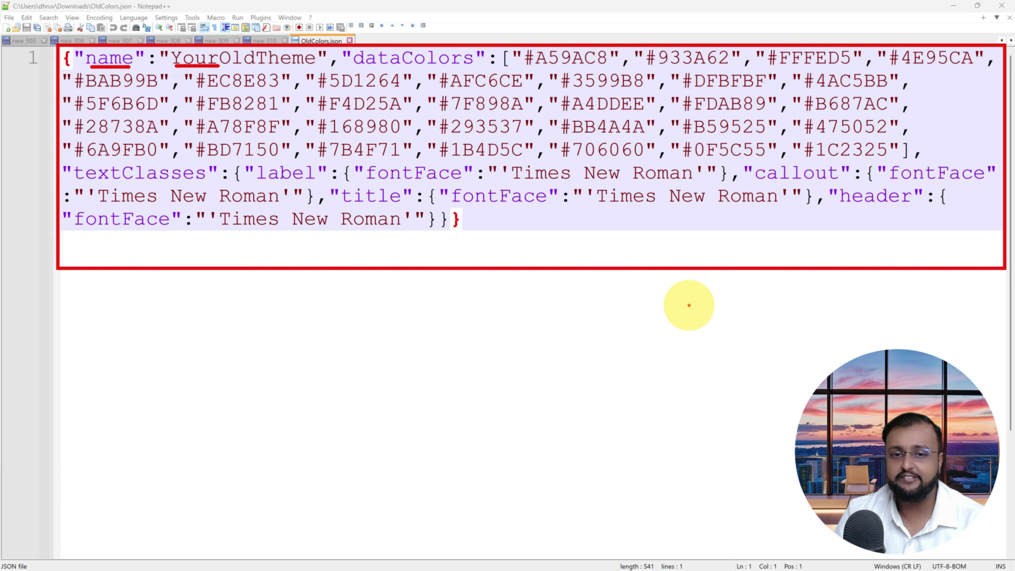
{"action": "mouse_move", "coordinate": [710, 313]}
{"action": "left_mouse_down"}
{"action": "mouse_move", "coordinate": [607, 340]}
{"action": "mouse_move", "coordinate": [502, 276]}
{"action": "mouse_move", "coordinate": [482, 307]}
{"action": "left_mouse_up"}
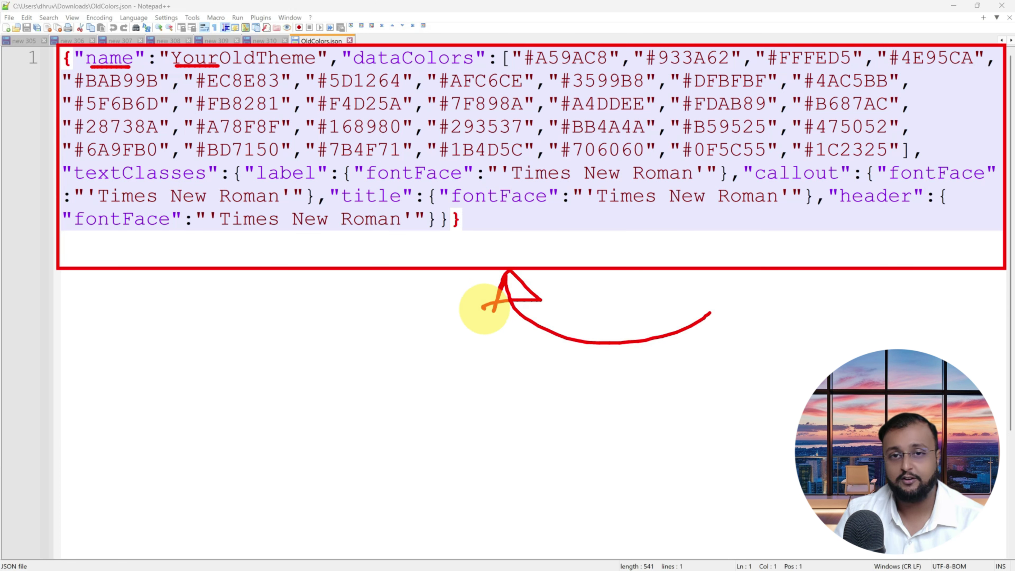
{"action": "key", "text": "Escape"}
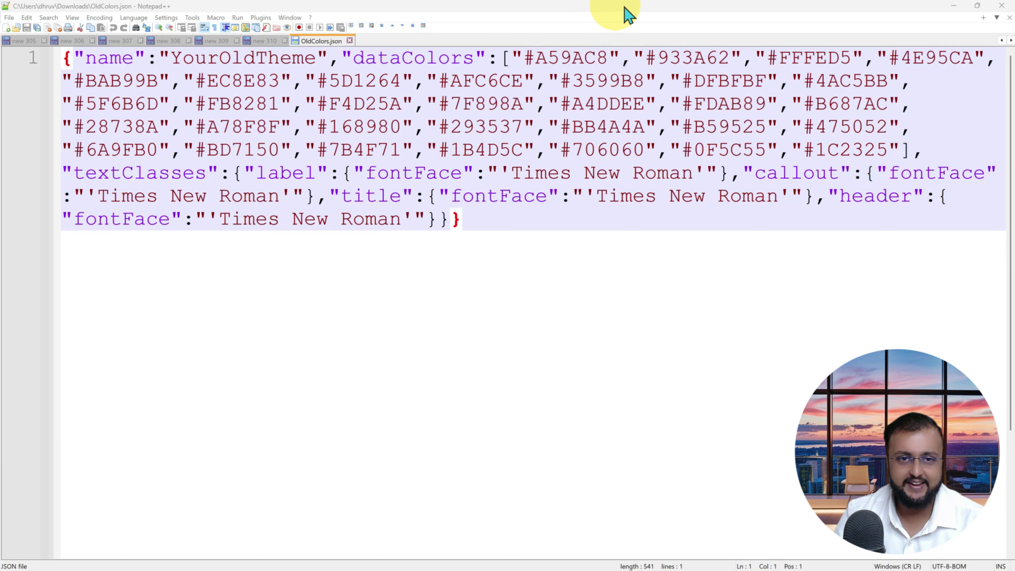
{"action": "left_click", "coordinate": [513, 205]}
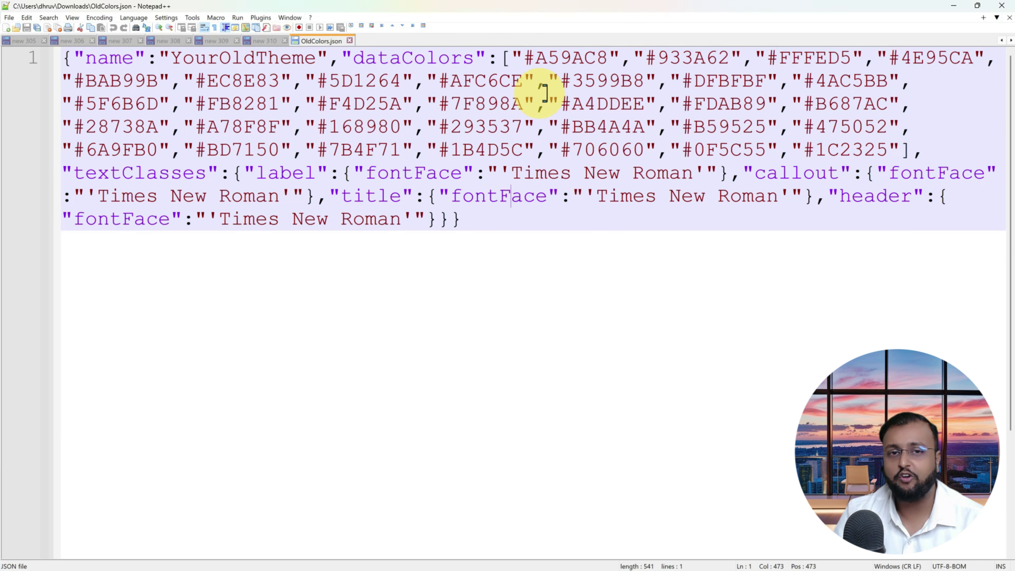
- Put the Notepad++ and browser windows away and return to the Power BI report
{"action": "left_click_drag", "start_coordinate": [649, 10], "coordinate": [480, 172]}
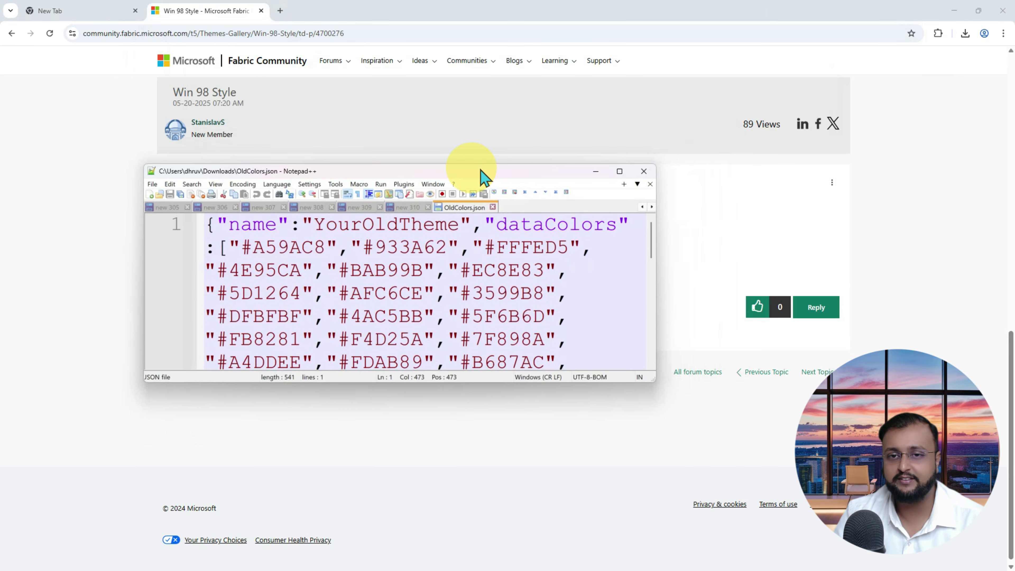
{"action": "left_click", "coordinate": [615, 184]}
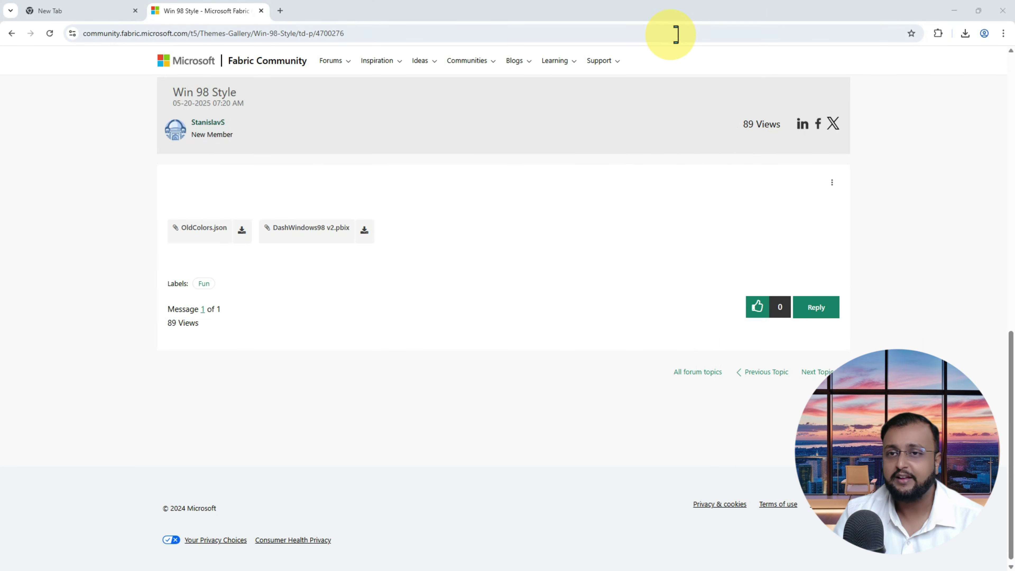
{"action": "double_click", "coordinate": [693, 17]}
{"action": "left_click", "coordinate": [737, 77]}
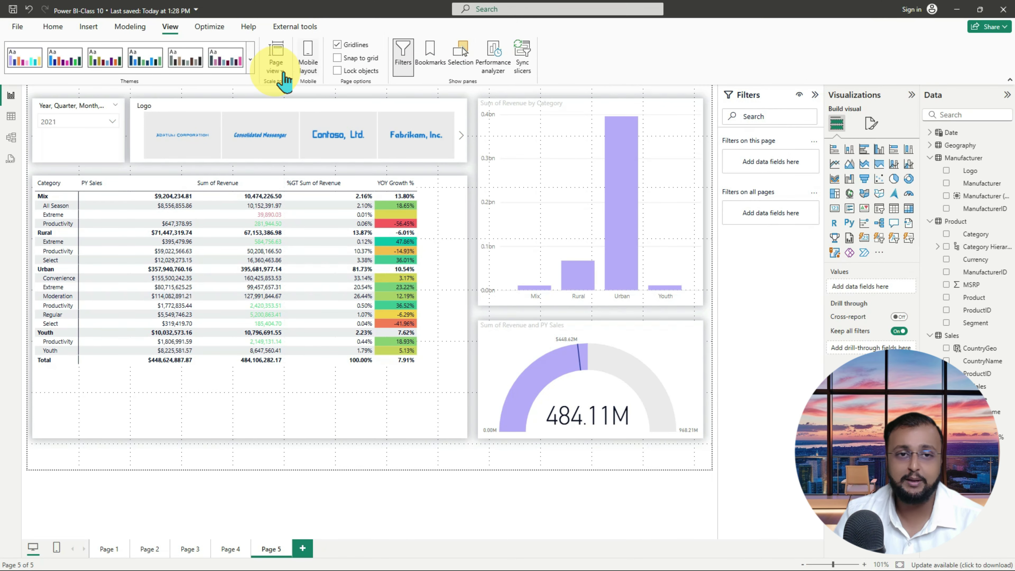
- Import the OldColors theme file from the Downloads folder as the report's theme
{"action": "left_click", "coordinate": [250, 59]}
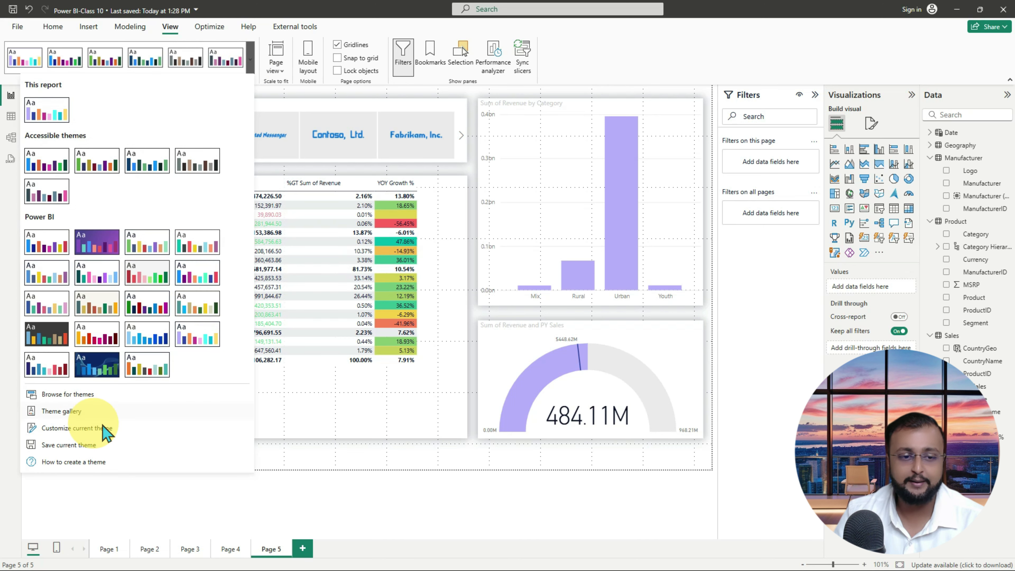
{"action": "left_click", "coordinate": [107, 400]}
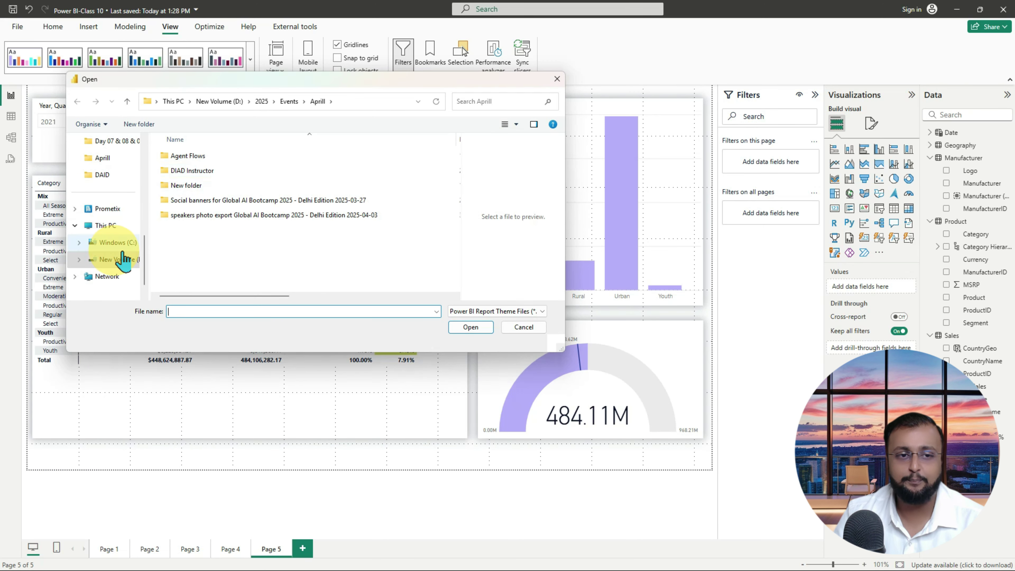
{"action": "scroll", "coordinate": [124, 248], "scroll_direction": "up", "scroll_amount": 2}
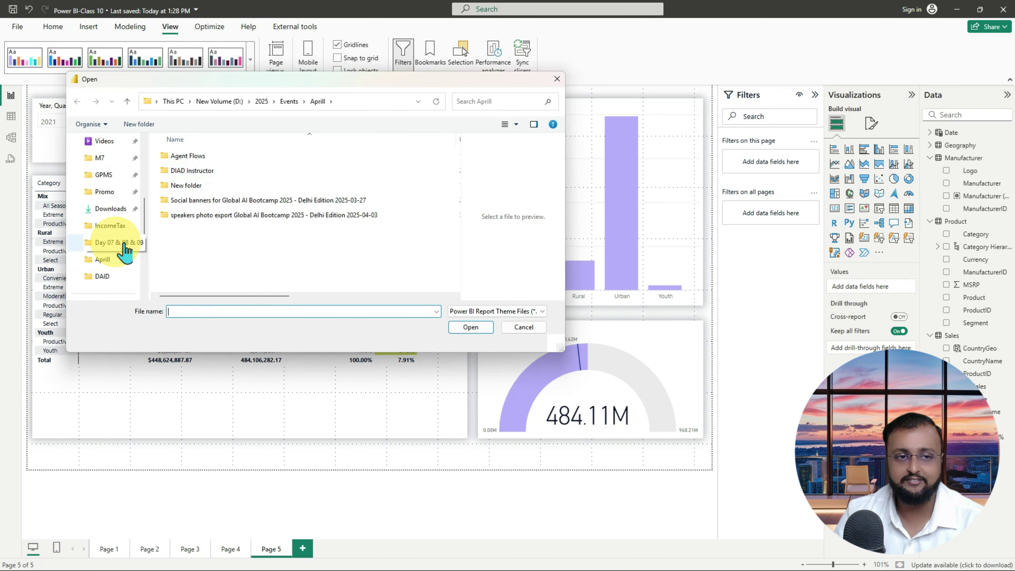
{"action": "left_click", "coordinate": [115, 209]}
{"action": "left_click", "coordinate": [208, 170]}
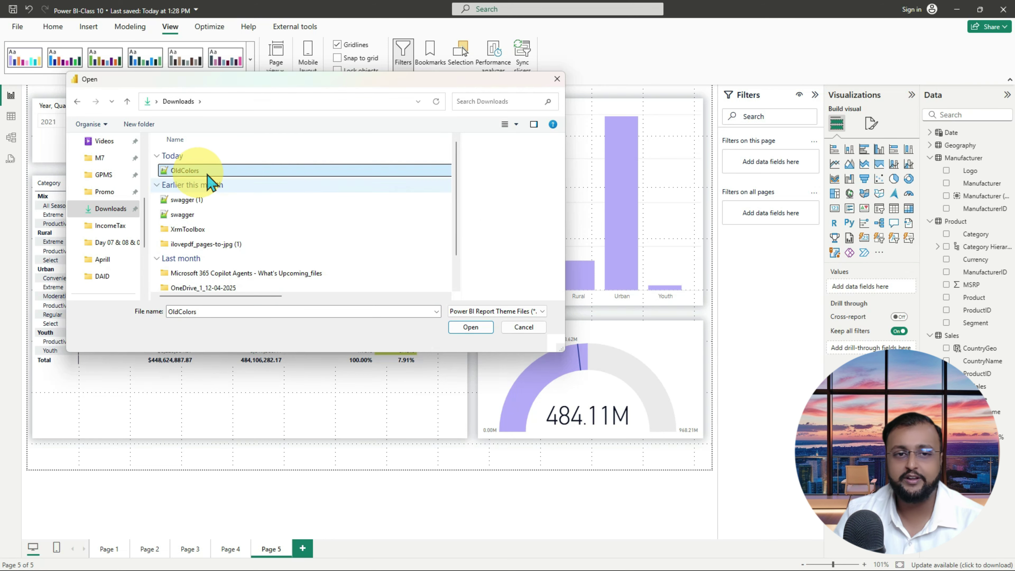
{"action": "left_click", "coordinate": [464, 327]}
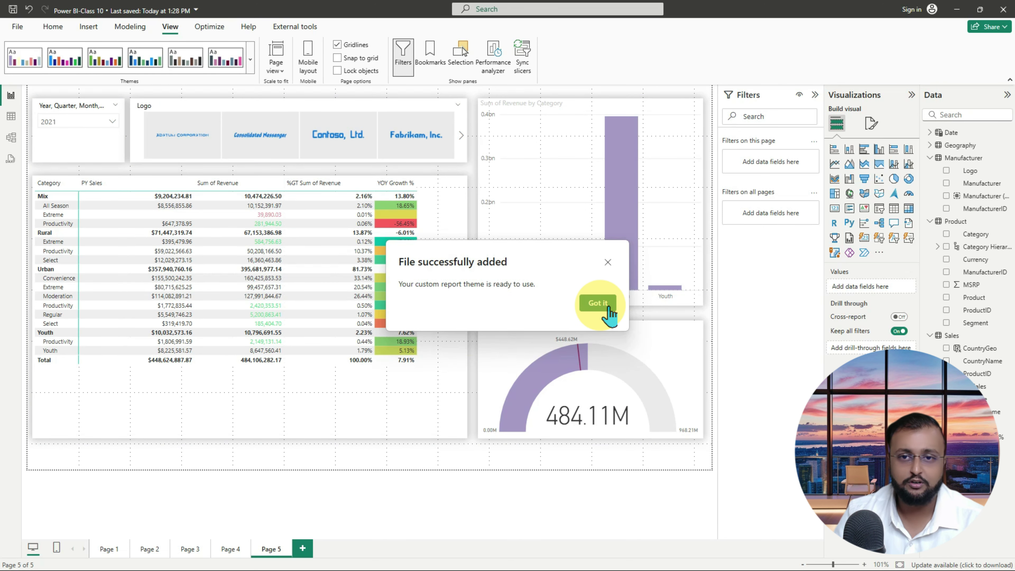
{"action": "left_click", "coordinate": [598, 304]}
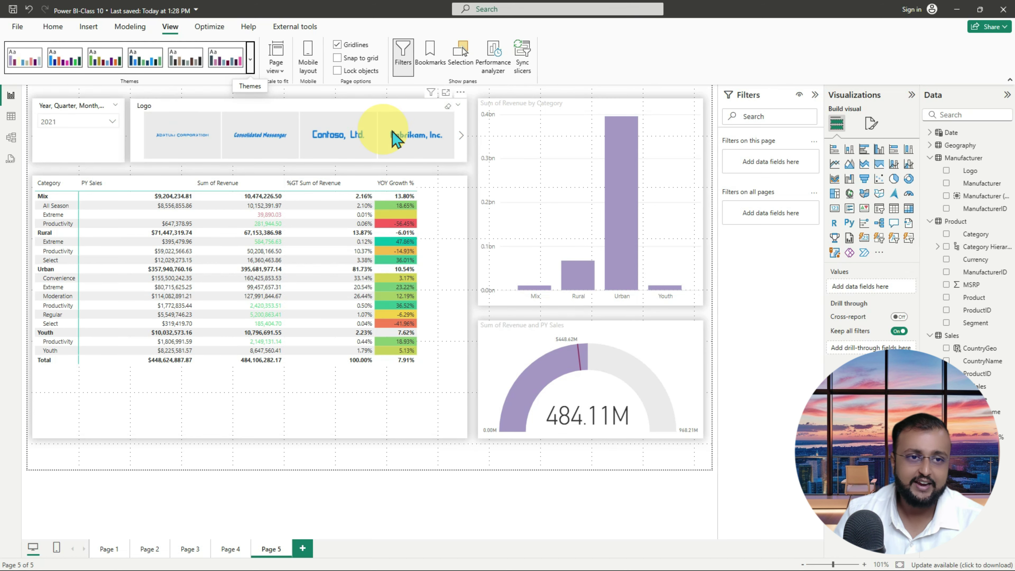
- Open the online Themes Gallery in a maximized browser window and open the Performance Comparison Dashboard theme
{"action": "left_click", "coordinate": [251, 60]}
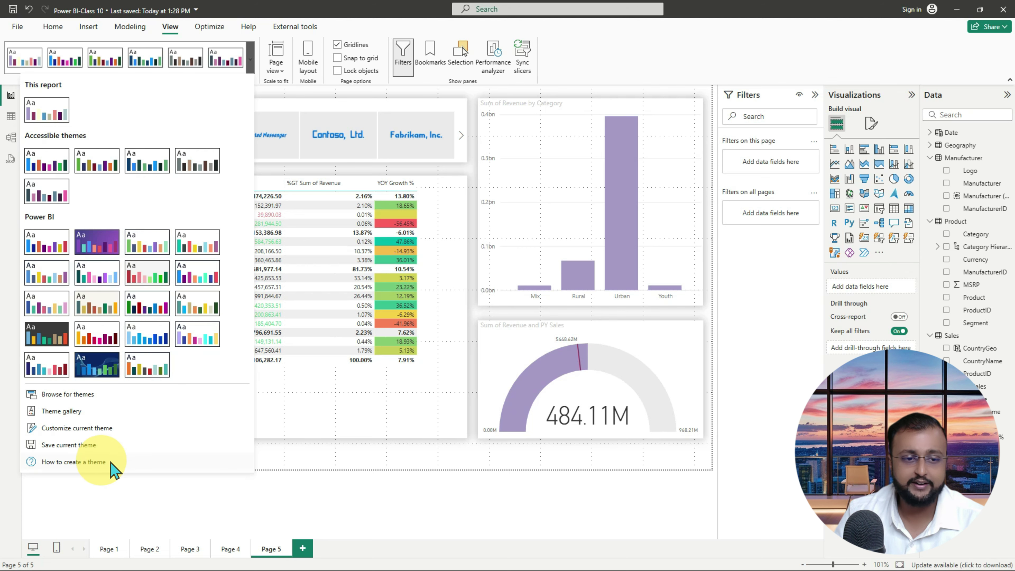
{"action": "left_click", "coordinate": [90, 412]}
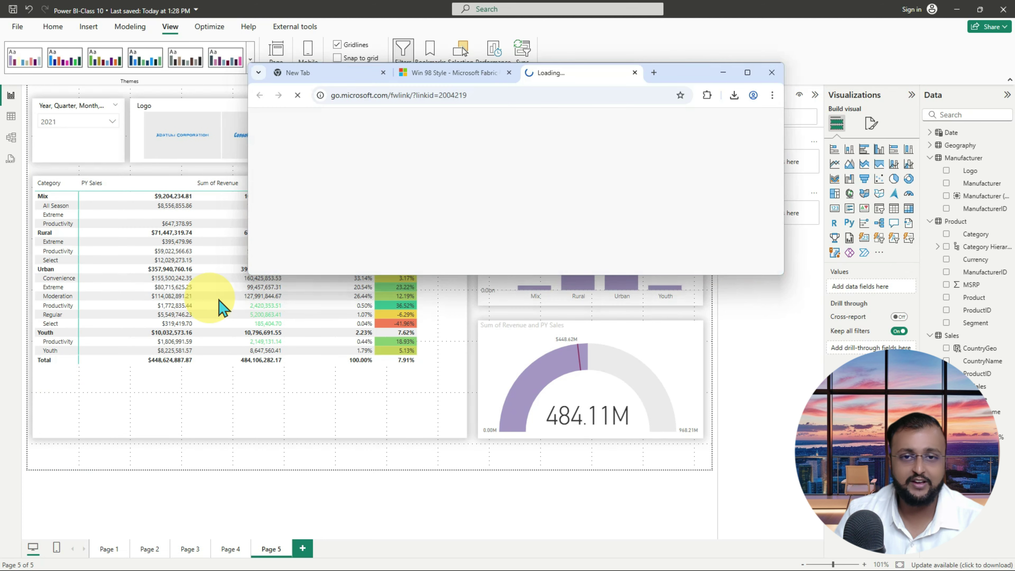
{"action": "left_click", "coordinate": [752, 73]}
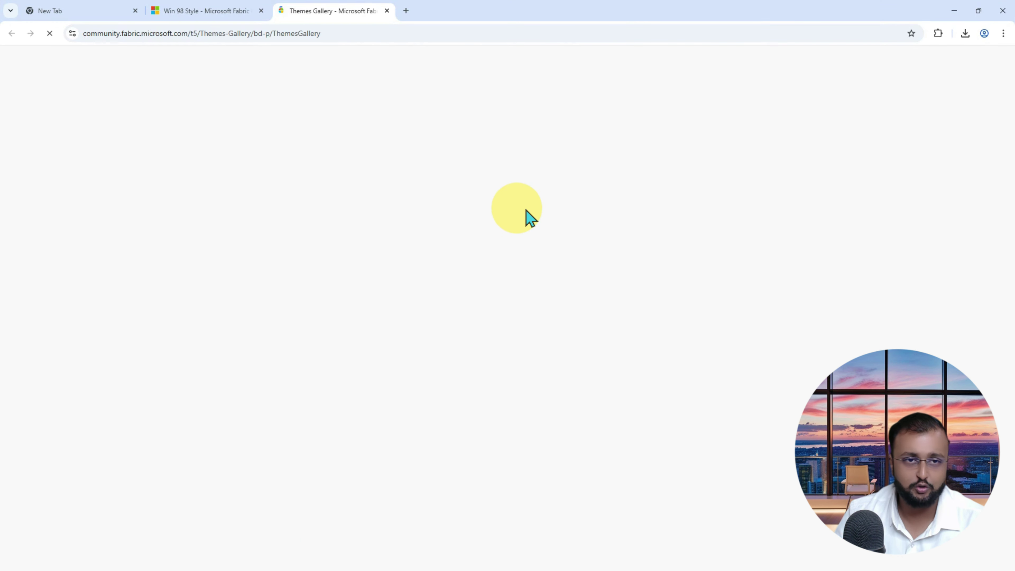
{"action": "scroll", "coordinate": [730, 243], "scroll_direction": "down", "scroll_amount": 3}
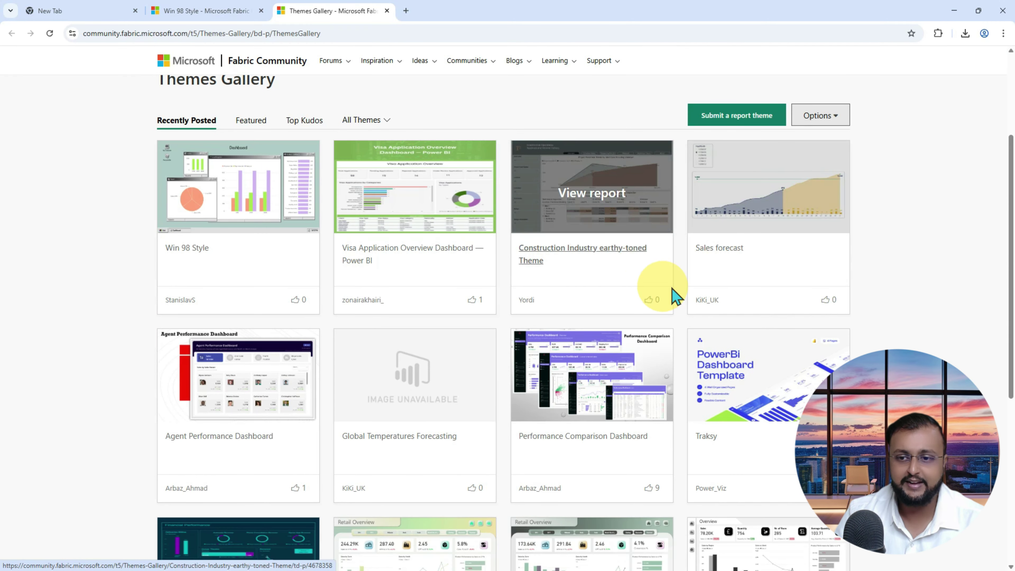
{"action": "scroll", "coordinate": [673, 295], "scroll_direction": "down", "scroll_amount": 3}
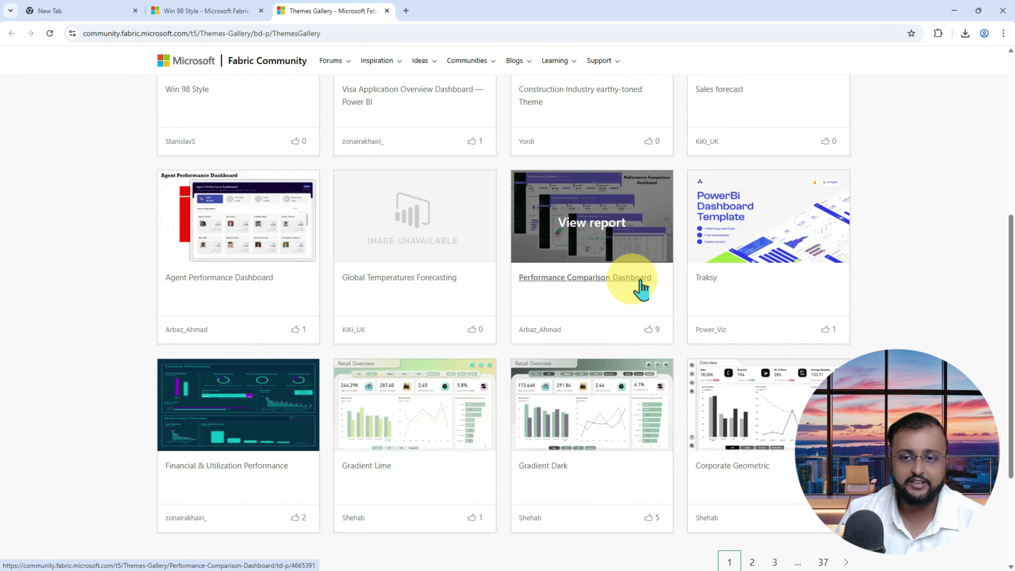
{"action": "left_click", "coordinate": [528, 222]}
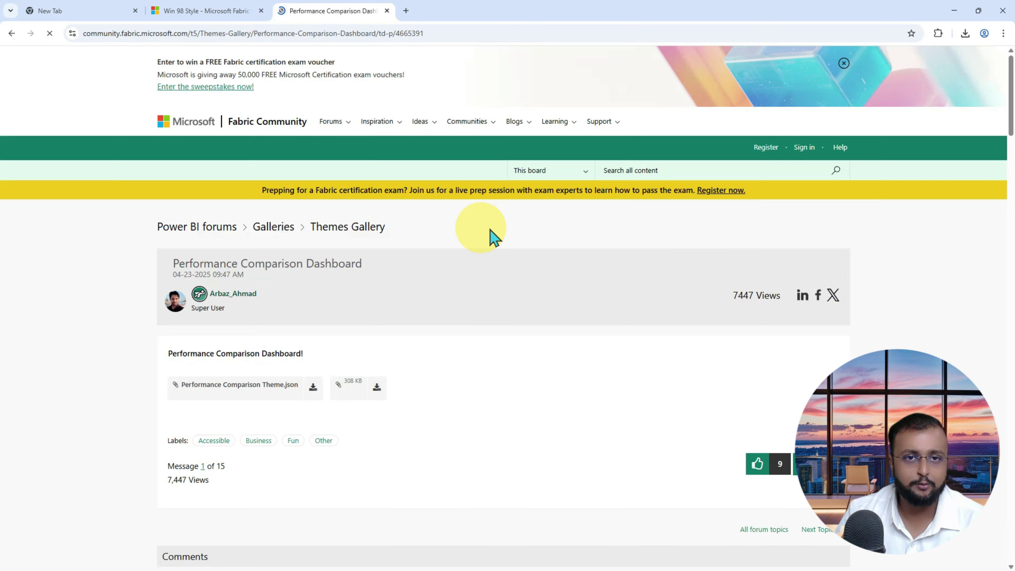
- Review the dashboard preview and attached files of the Performance Comparison Dashboard post
{"action": "scroll", "coordinate": [325, 331], "scroll_direction": "down", "scroll_amount": 10}
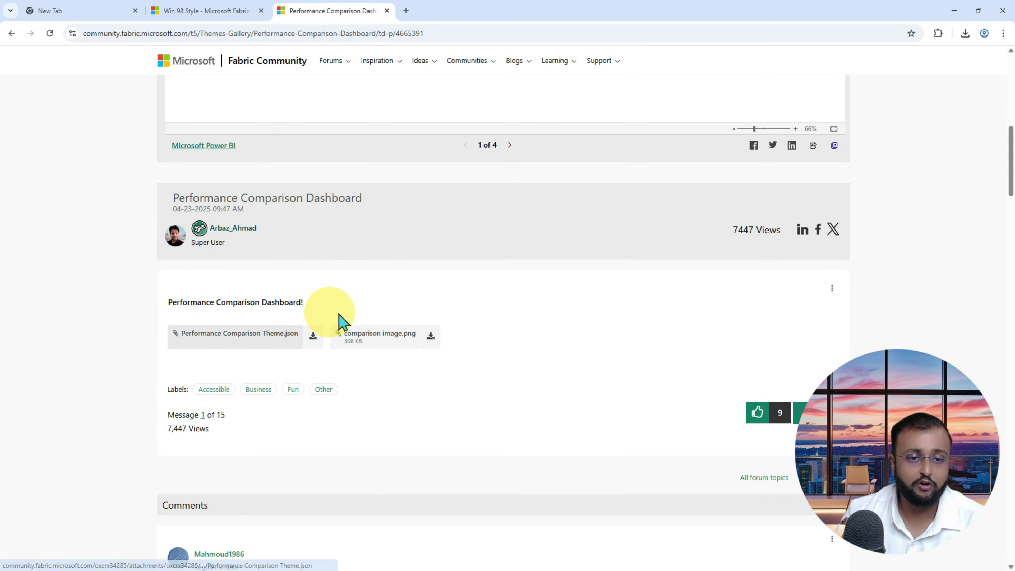
{"action": "scroll", "coordinate": [340, 324], "scroll_direction": "up", "scroll_amount": 10}
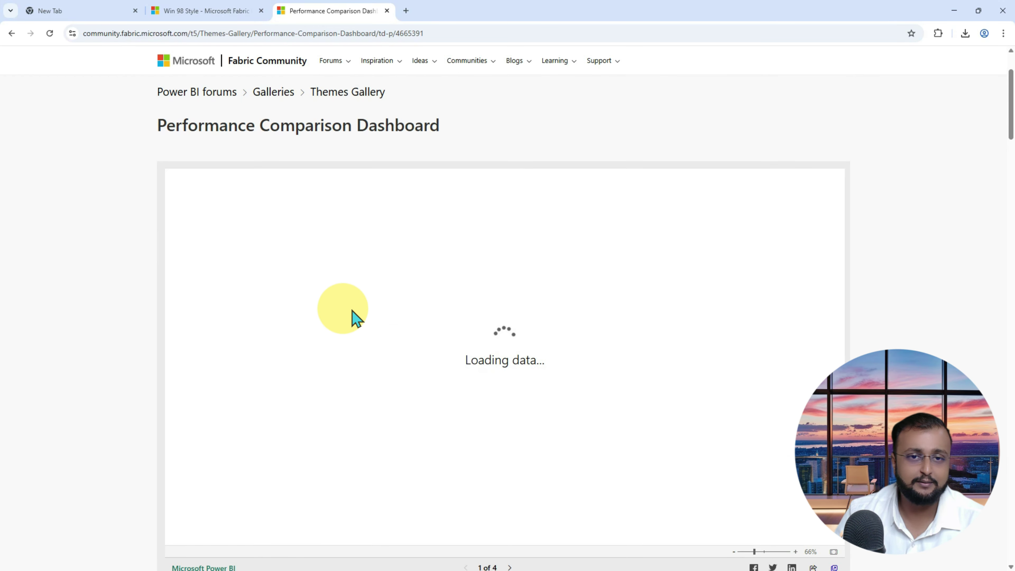
{"action": "scroll", "coordinate": [351, 318], "scroll_direction": "down", "scroll_amount": 5}
{"action": "scroll", "coordinate": [351, 318], "scroll_direction": "up", "scroll_amount": 4}
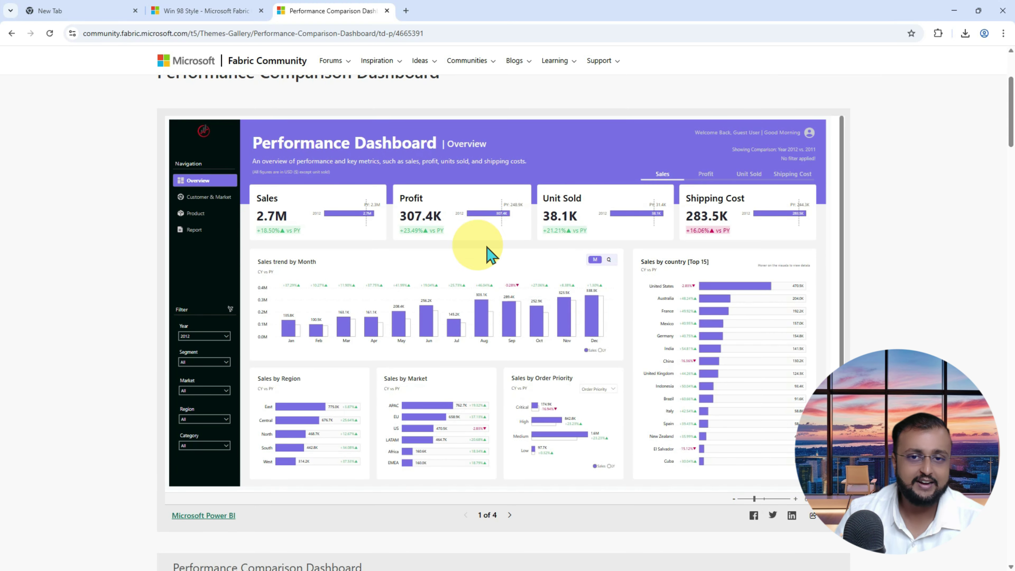
{"action": "scroll", "coordinate": [352, 380], "scroll_direction": "down", "scroll_amount": 5}
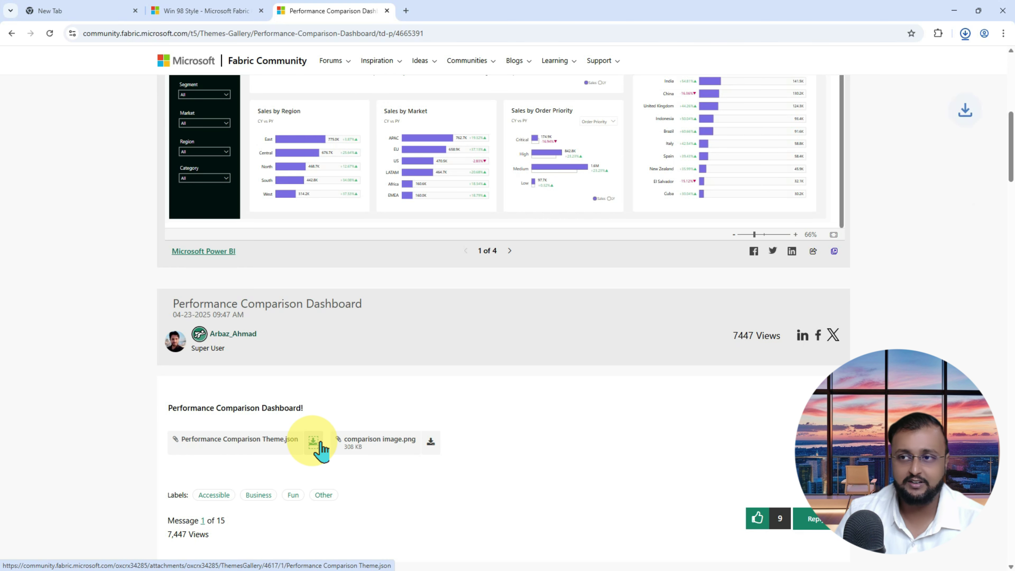
- Download the Performance Comparison Theme.json file, open it in a maximized Notepad++ window and select most of its JSON text
{"action": "left_click", "coordinate": [313, 441]}
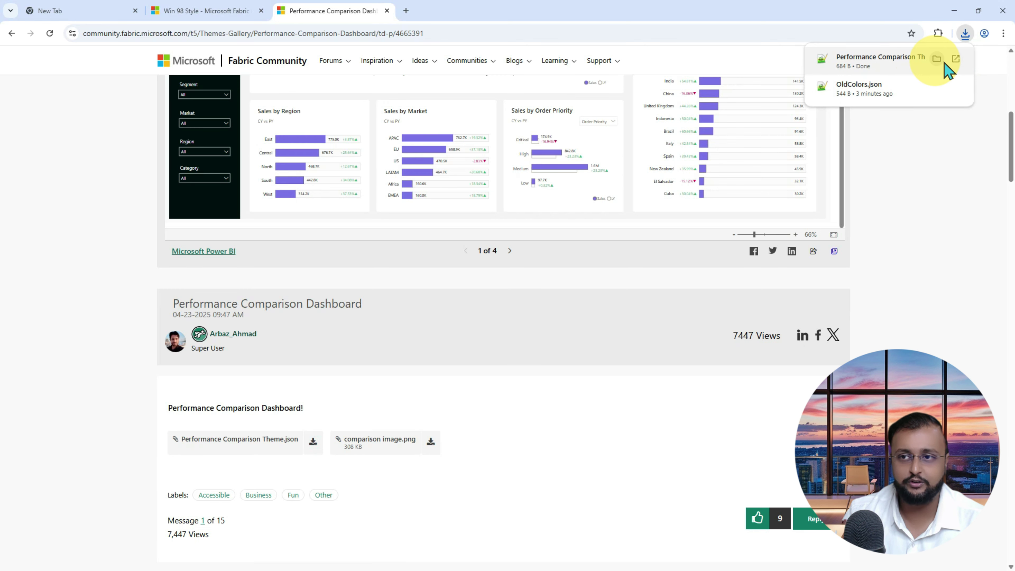
{"action": "left_click", "coordinate": [936, 58]}
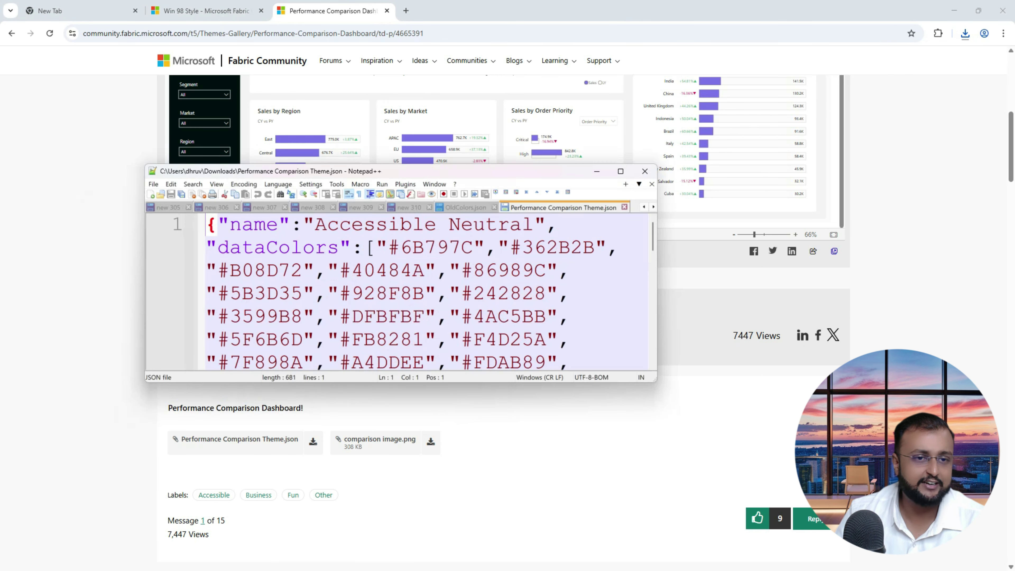
{"action": "left_click", "coordinate": [621, 171]}
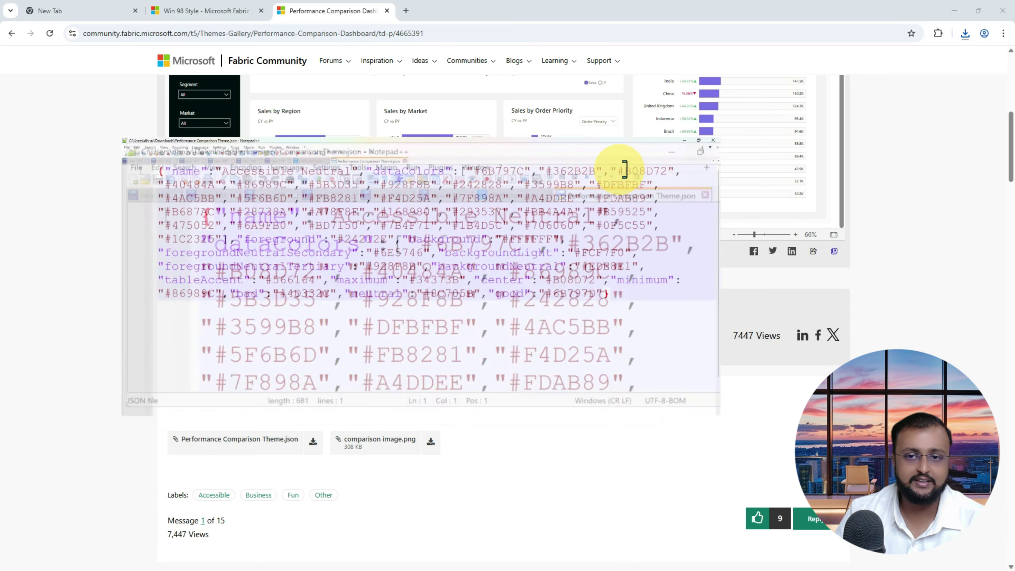
{"action": "left_click_drag", "start_coordinate": [492, 323], "coordinate": [134, 78]}
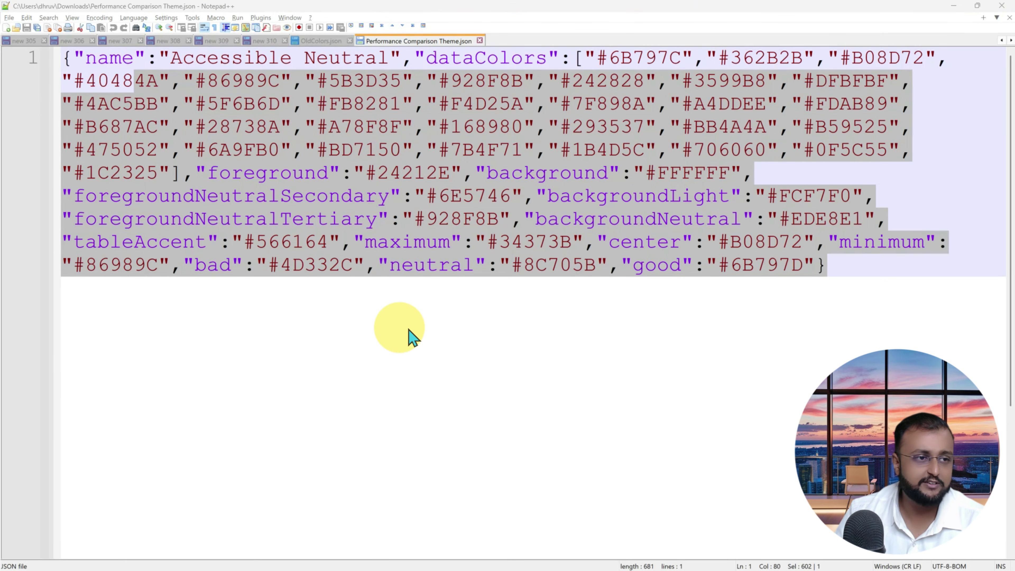
- Switch back to Power BI and import the Performance Comparison Theme file from Downloads as the report's theme
{"action": "key", "text": "alt+Tab"}
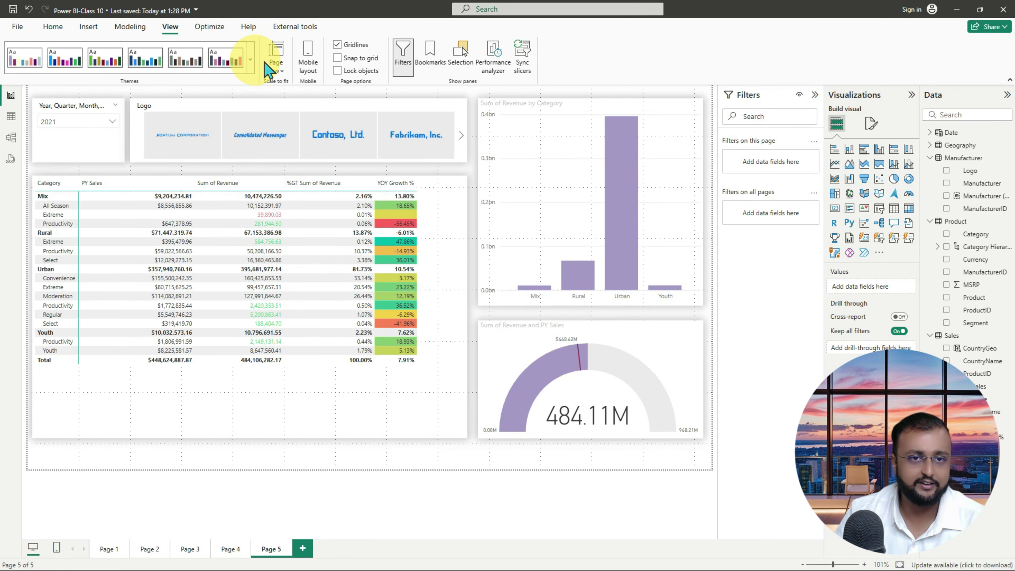
{"action": "left_click", "coordinate": [251, 60]}
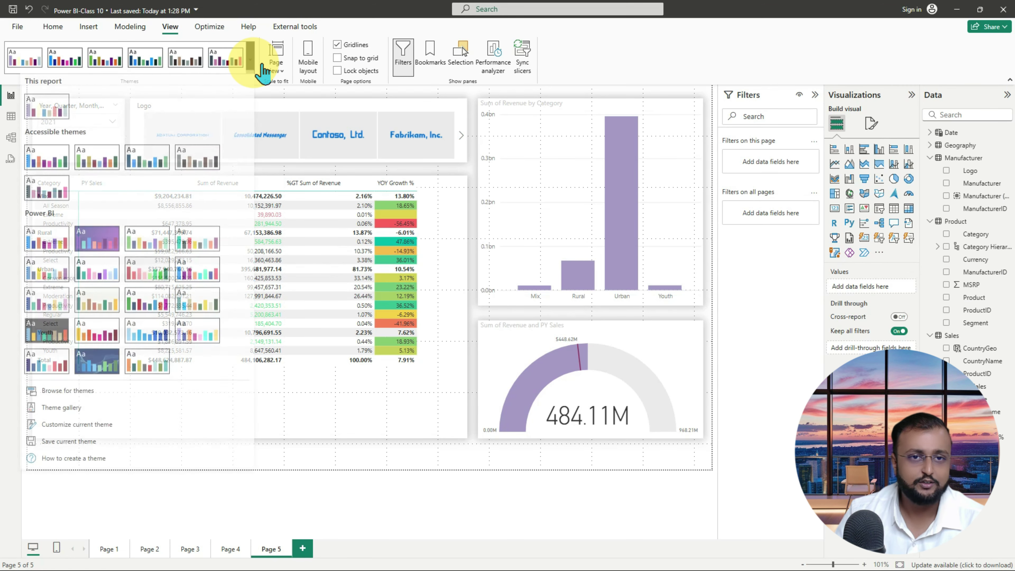
{"action": "left_click", "coordinate": [133, 394]}
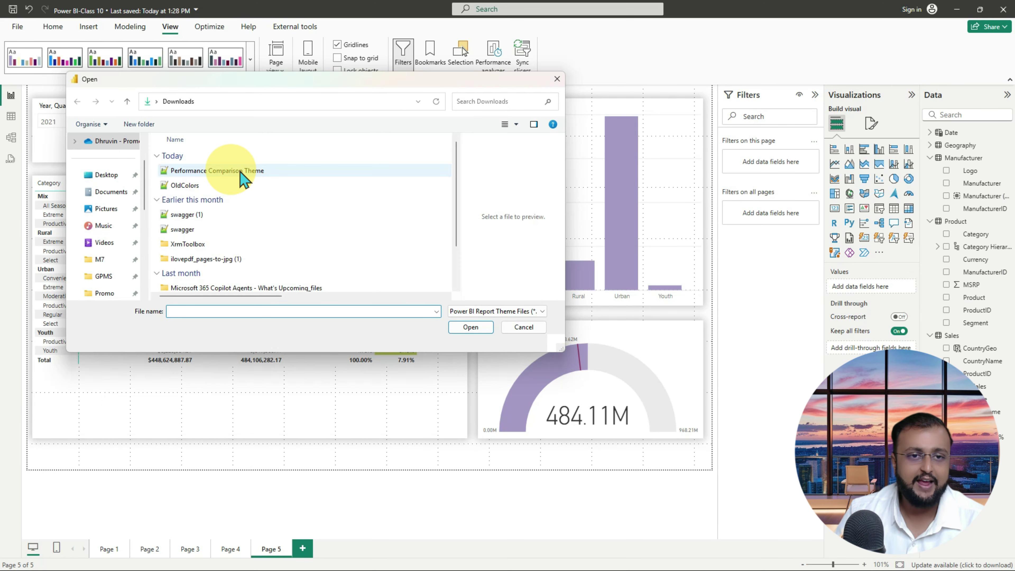
{"action": "left_click", "coordinate": [242, 172]}
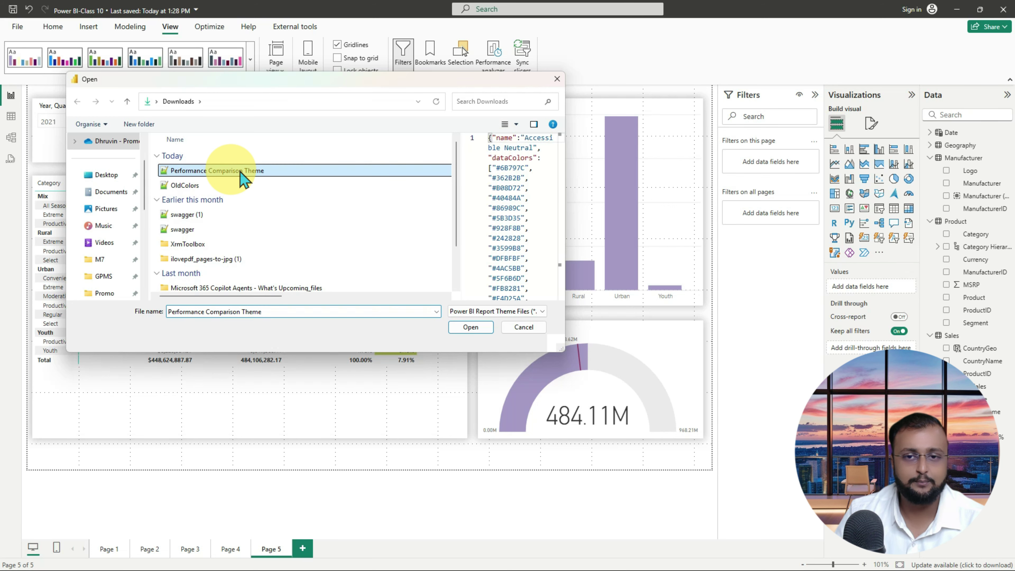
{"action": "double_click", "coordinate": [241, 172]}
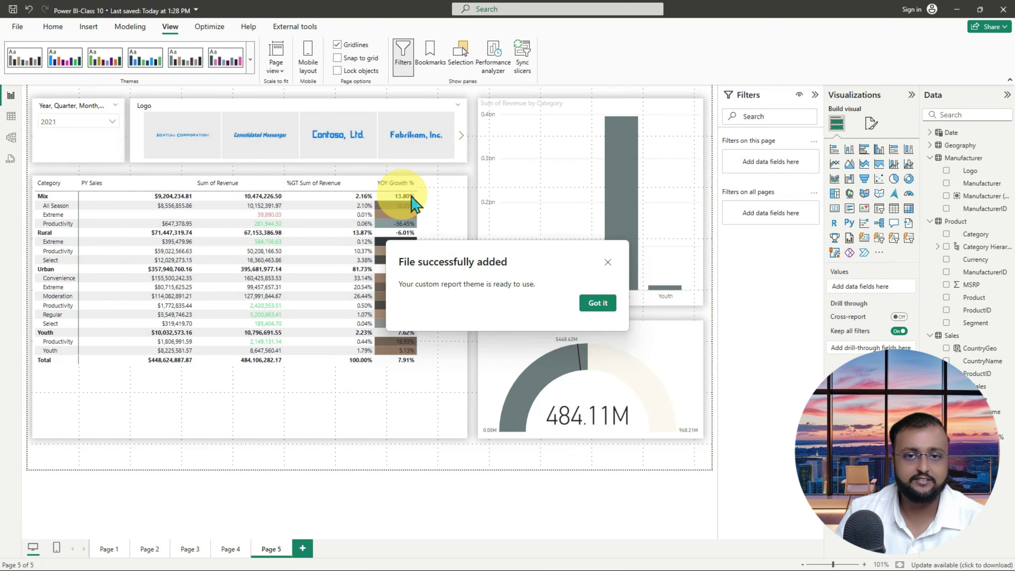
{"action": "left_click", "coordinate": [597, 302]}
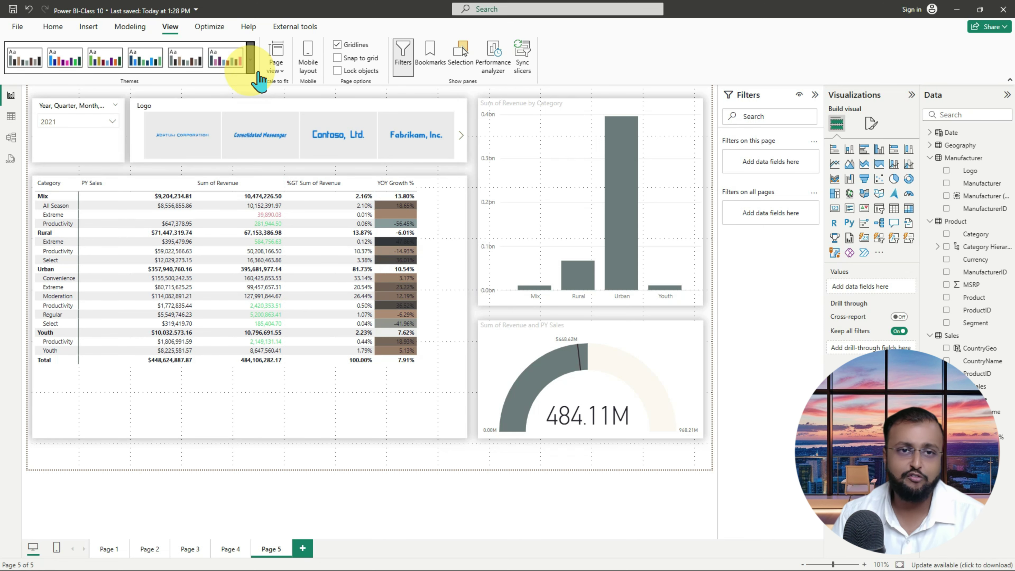
- Apply the first of the accessible themes to the report
{"action": "left_click", "coordinate": [250, 59]}
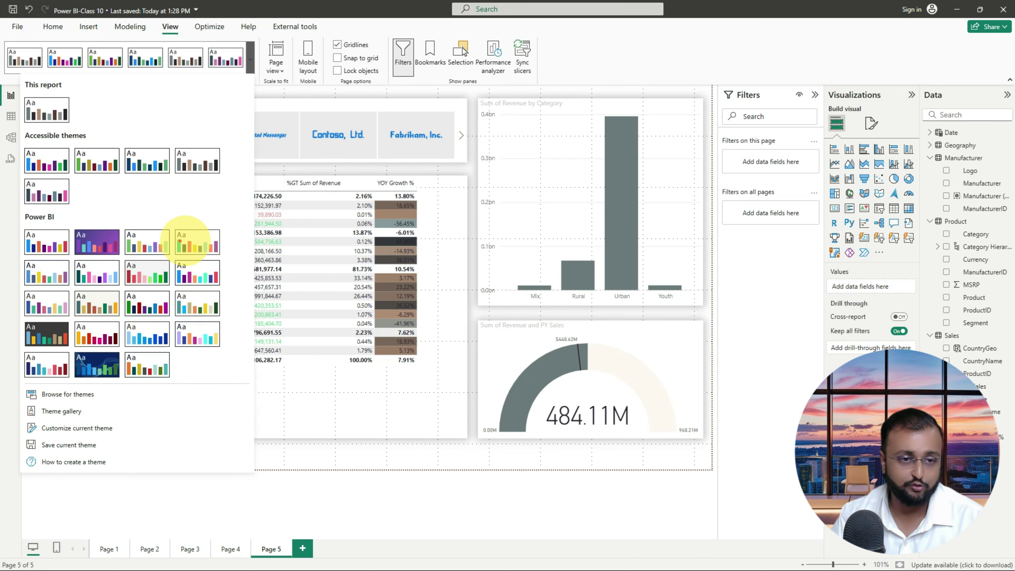
{"action": "mouse_move", "coordinate": [228, 112]}
{"action": "left_mouse_down"}
{"action": "mouse_move", "coordinate": [238, 216]}
{"action": "mouse_move", "coordinate": [211, 219]}
{"action": "left_mouse_up"}
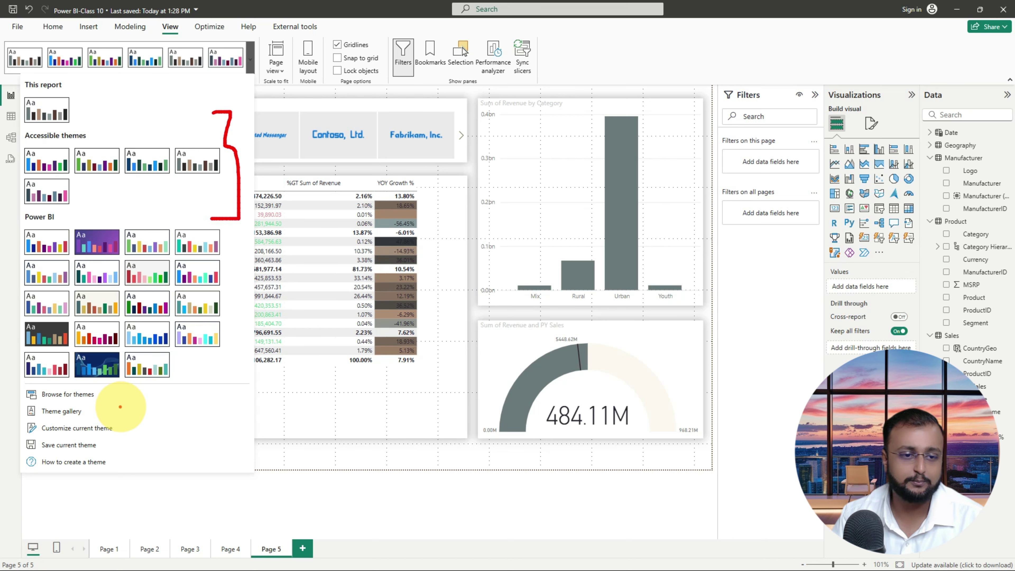
{"action": "mouse_move", "coordinate": [125, 399]}
{"action": "left_mouse_down"}
{"action": "mouse_move", "coordinate": [171, 394]}
{"action": "mouse_move", "coordinate": [145, 381]}
{"action": "left_mouse_up"}
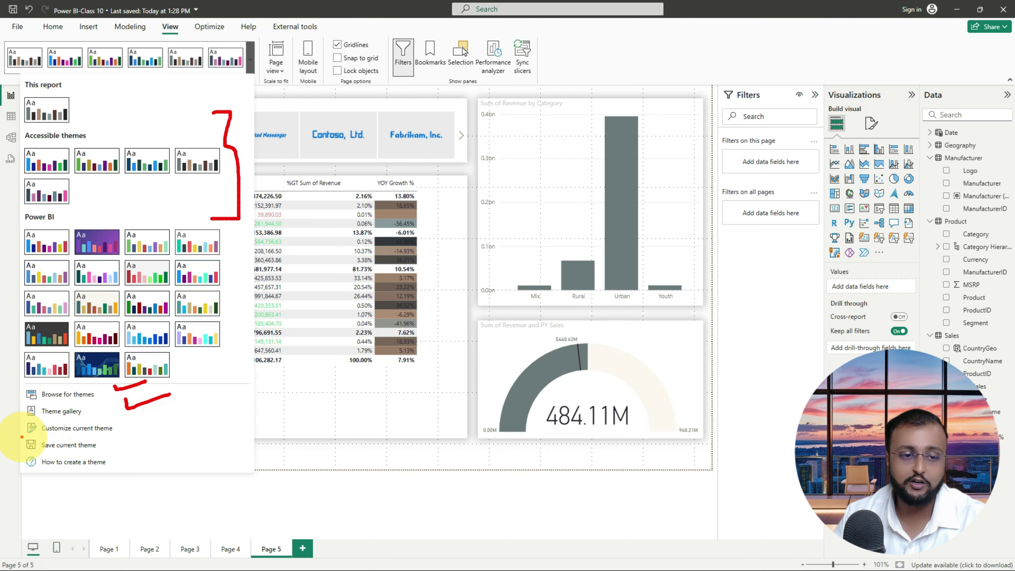
{"action": "mouse_move", "coordinate": [22, 437]}
{"action": "left_mouse_down"}
{"action": "mouse_move", "coordinate": [125, 435]}
{"action": "mouse_move", "coordinate": [60, 415]}
{"action": "mouse_move", "coordinate": [54, 437]}
{"action": "left_mouse_up"}
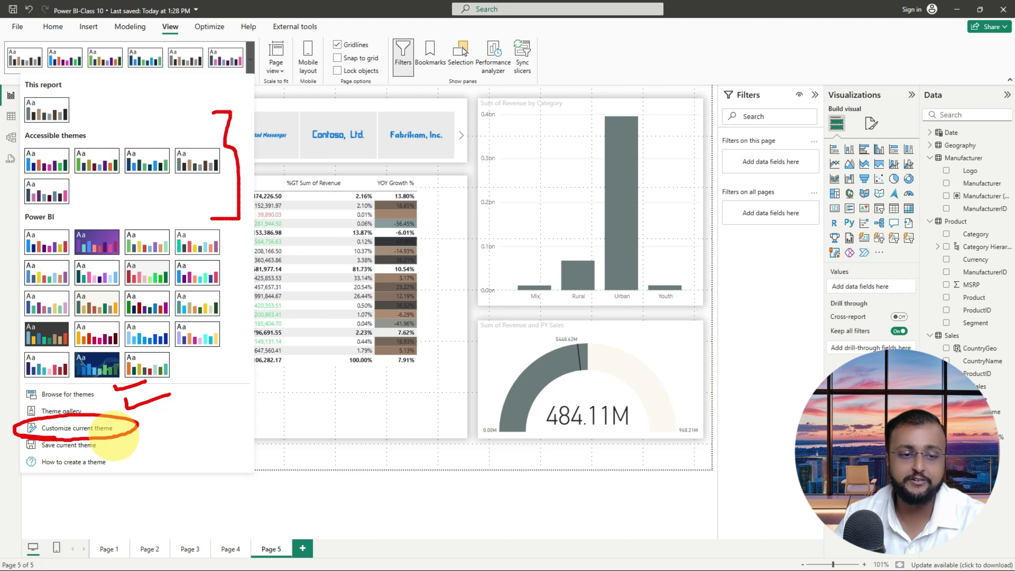
{"action": "mouse_move", "coordinate": [136, 431]}
{"action": "left_mouse_down"}
{"action": "mouse_move", "coordinate": [212, 432]}
{"action": "mouse_move", "coordinate": [178, 443]}
{"action": "left_mouse_up"}
{"action": "key", "text": "Escape"}
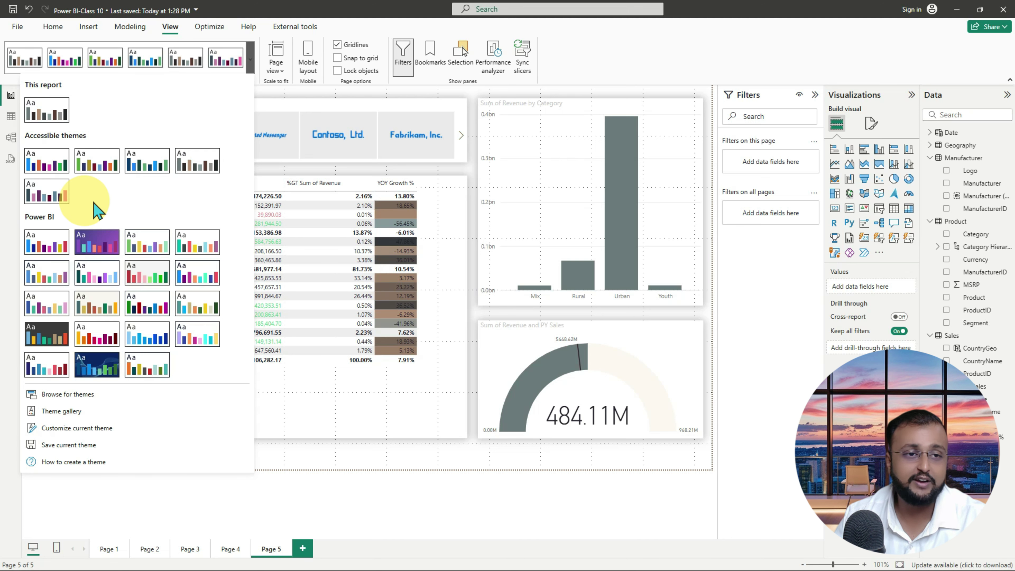
{"action": "left_click", "coordinate": [52, 168]}
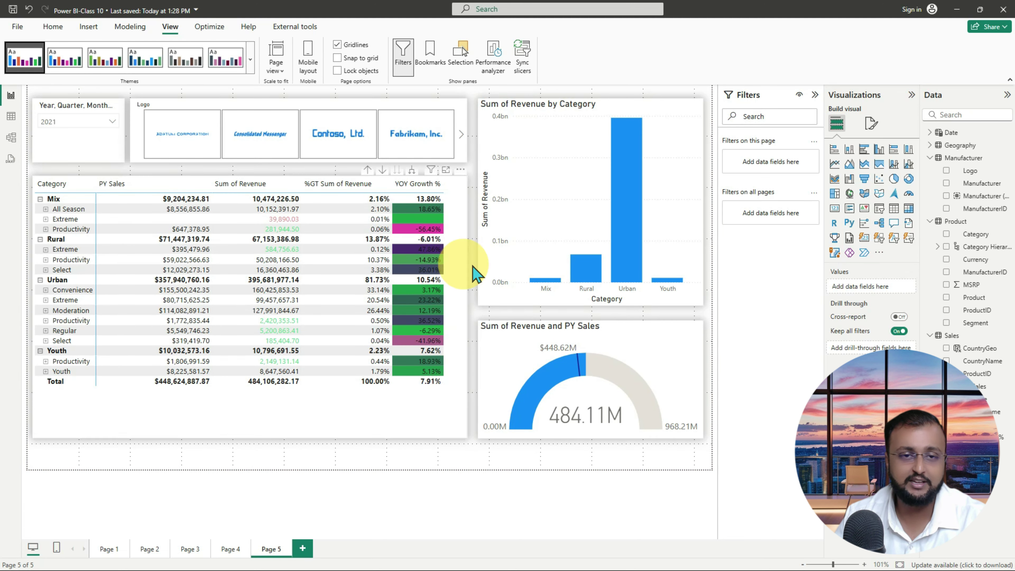
- Start customizing the current theme and name it PowerPlatformTrainings.com Theme
{"action": "left_click", "coordinate": [250, 59]}
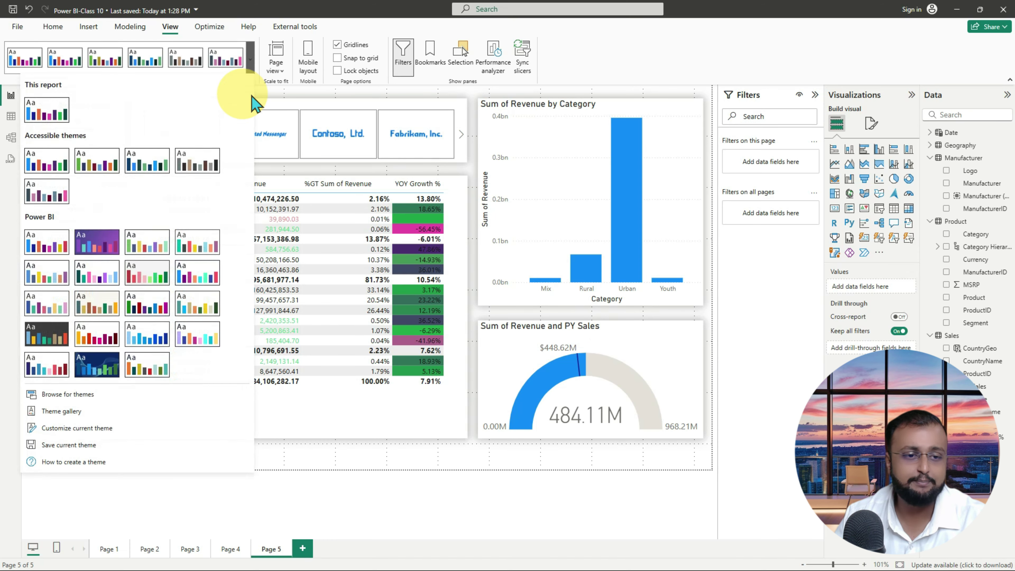
{"action": "left_click", "coordinate": [167, 434]}
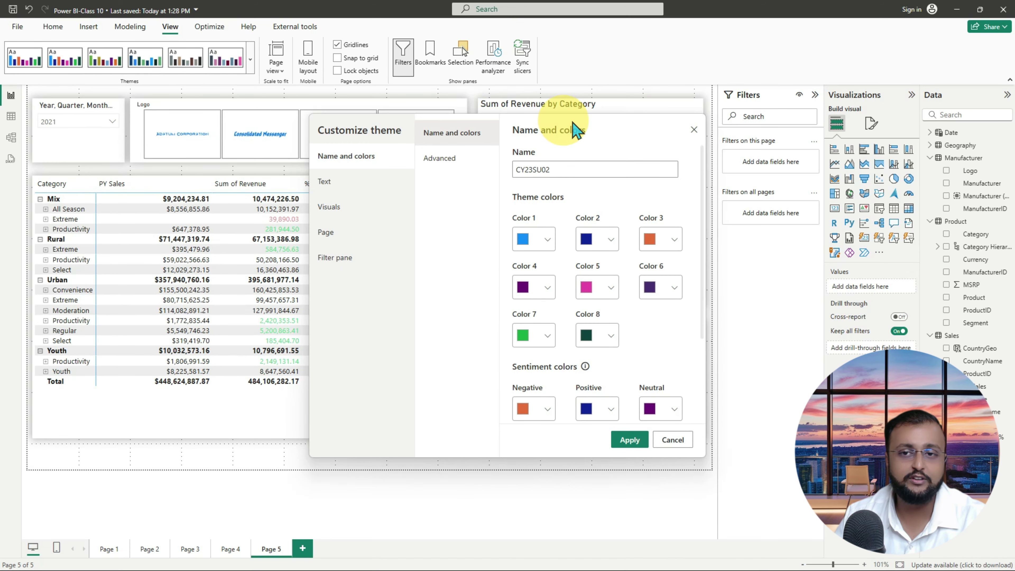
{"action": "left_click_drag", "start_coordinate": [577, 131], "coordinate": [362, 107]}
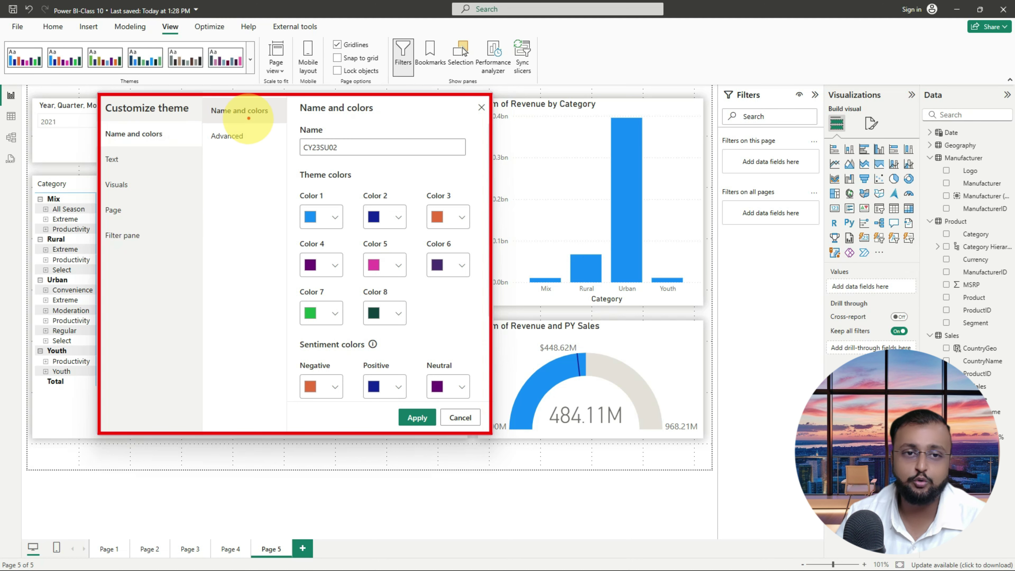
{"action": "left_click_drag", "start_coordinate": [213, 118], "coordinate": [271, 119]}
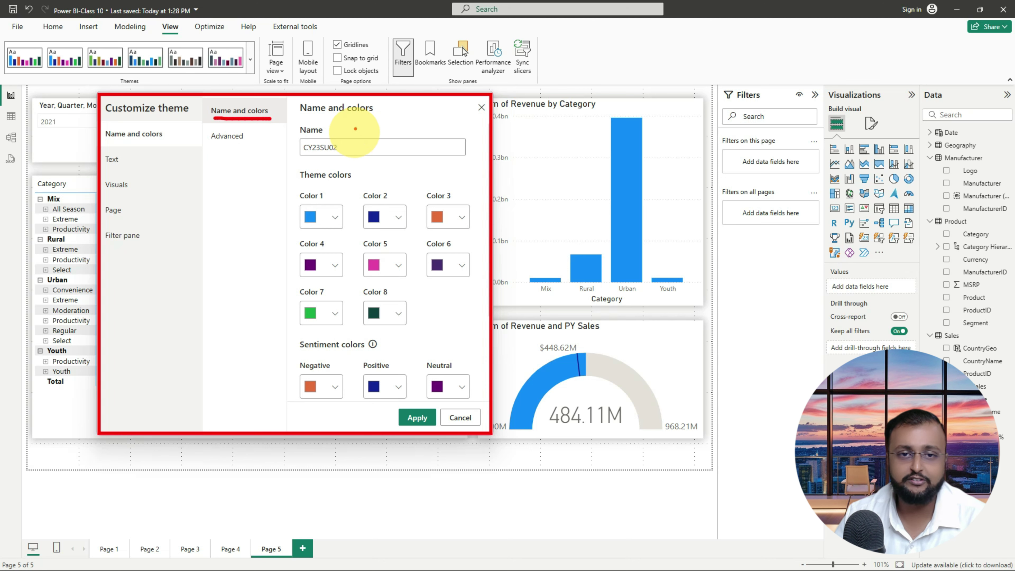
{"action": "mouse_move", "coordinate": [355, 129]}
{"action": "left_mouse_down"}
{"action": "mouse_move", "coordinate": [362, 163]}
{"action": "mouse_move", "coordinate": [307, 158]}
{"action": "left_mouse_up"}
{"action": "key", "text": "Escape"}
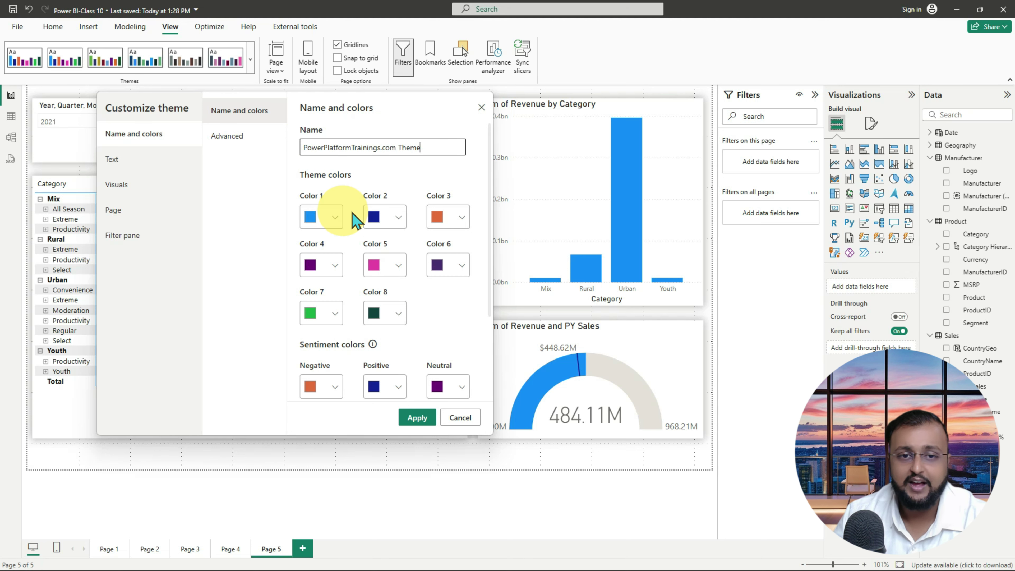
- Change theme Color 1 to a teal shade
{"action": "left_click", "coordinate": [342, 224]}
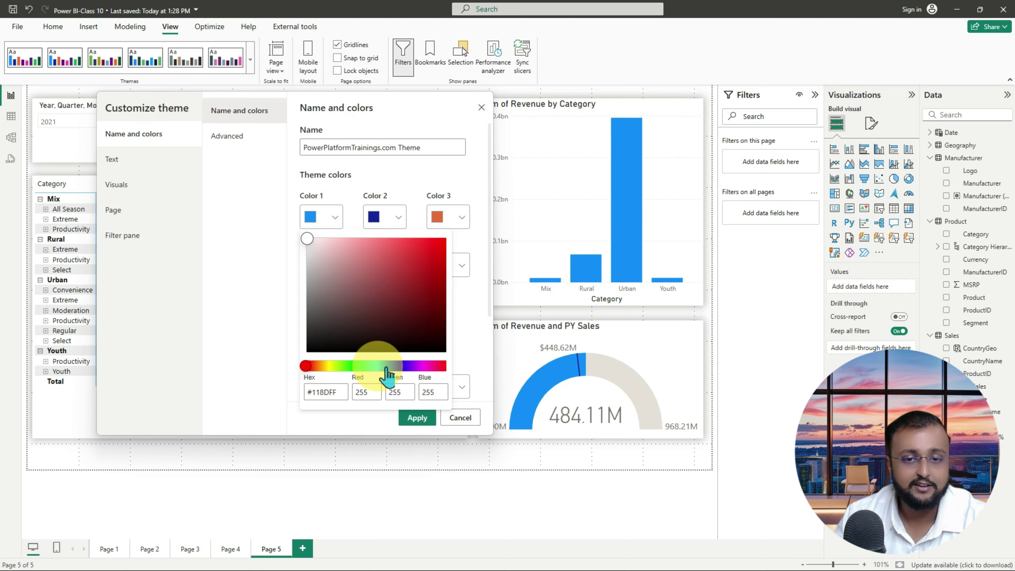
{"action": "left_click", "coordinate": [378, 366]}
{"action": "left_click_drag", "start_coordinate": [429, 256], "coordinate": [443, 270]}
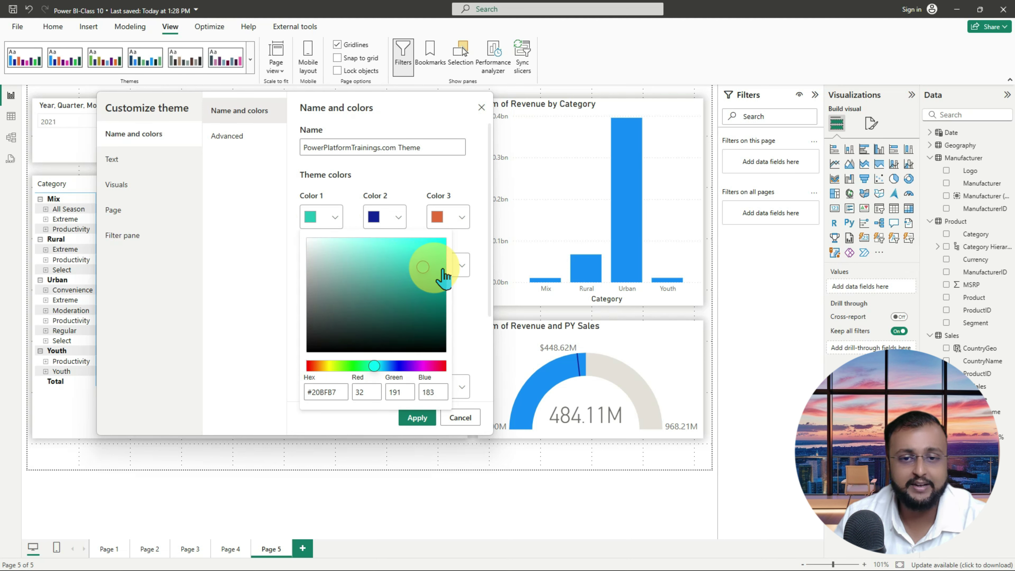
{"action": "left_click", "coordinate": [403, 168]}
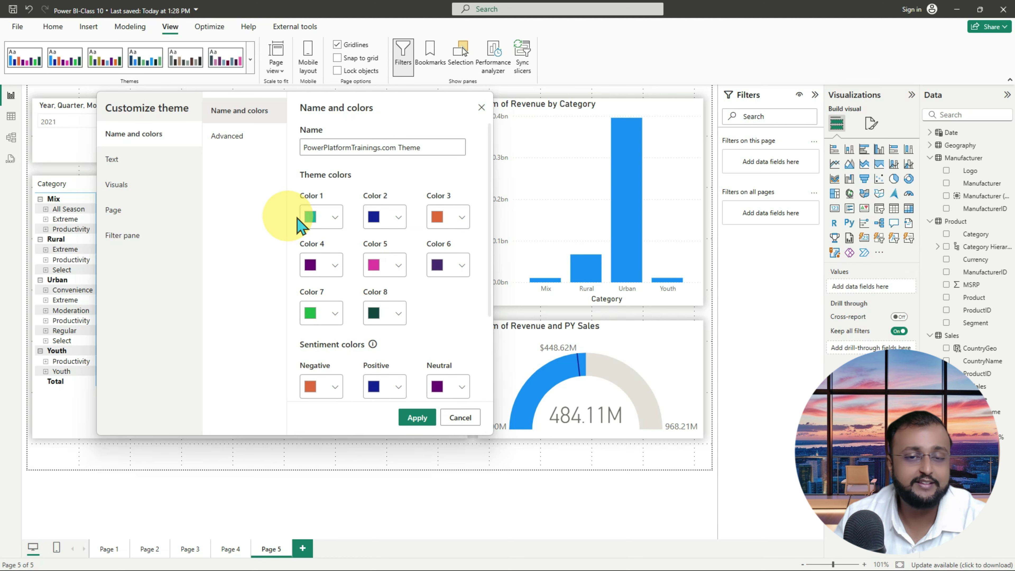
- Look at the Color 2 picker and the remaining theme and sentiment color settings
{"action": "left_click", "coordinate": [398, 220]}
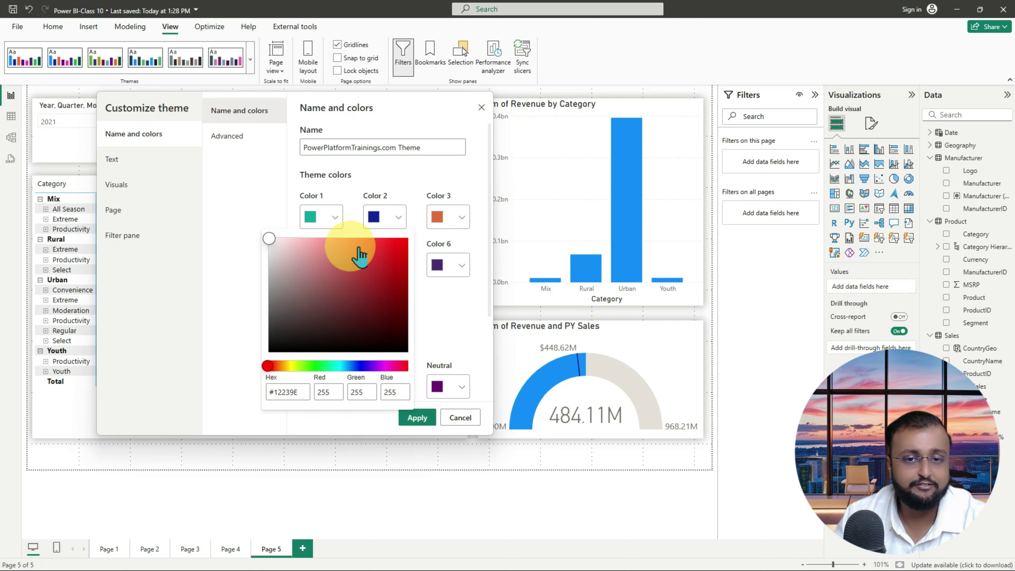
{"action": "left_click", "coordinate": [430, 177]}
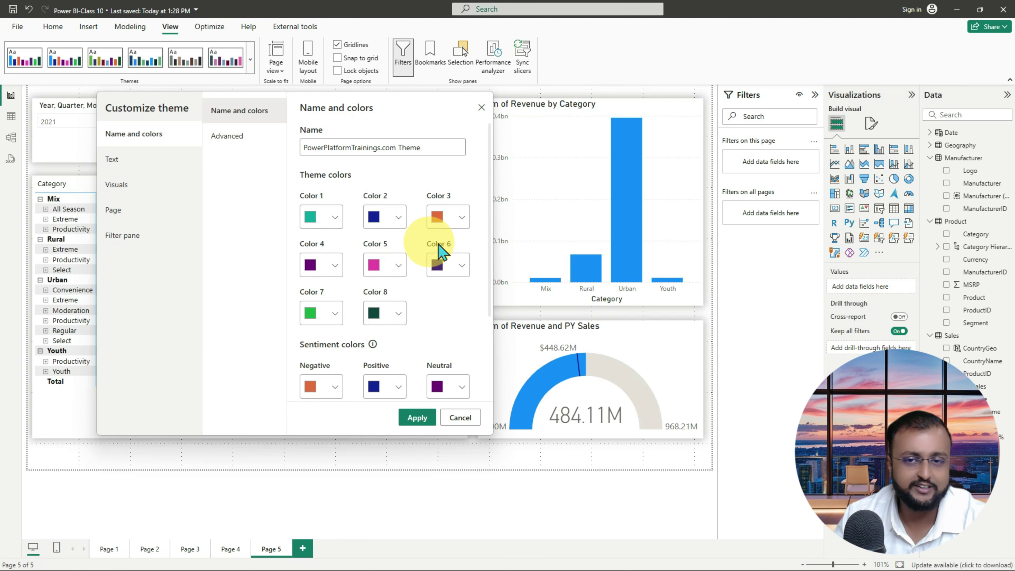
{"action": "scroll", "coordinate": [434, 263], "scroll_direction": "down", "scroll_amount": 3}
{"action": "scroll", "coordinate": [433, 264], "scroll_direction": "up", "scroll_amount": 3}
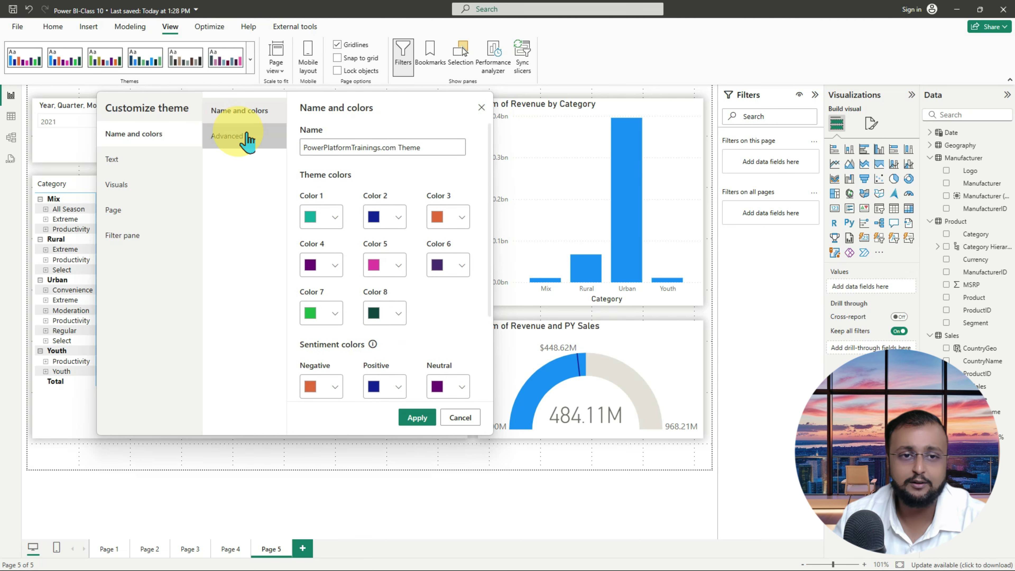
- Review the Advanced element-level color settings and their Learn more page on report themes, ending back in Power BI
{"action": "left_click", "coordinate": [227, 136]}
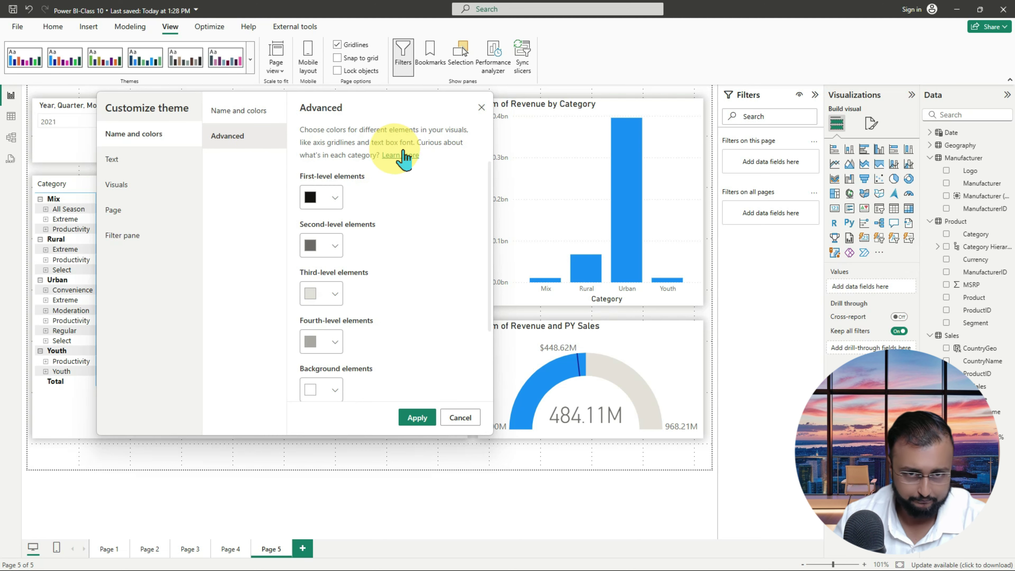
{"action": "left_click_drag", "start_coordinate": [352, 106], "coordinate": [322, 106]}
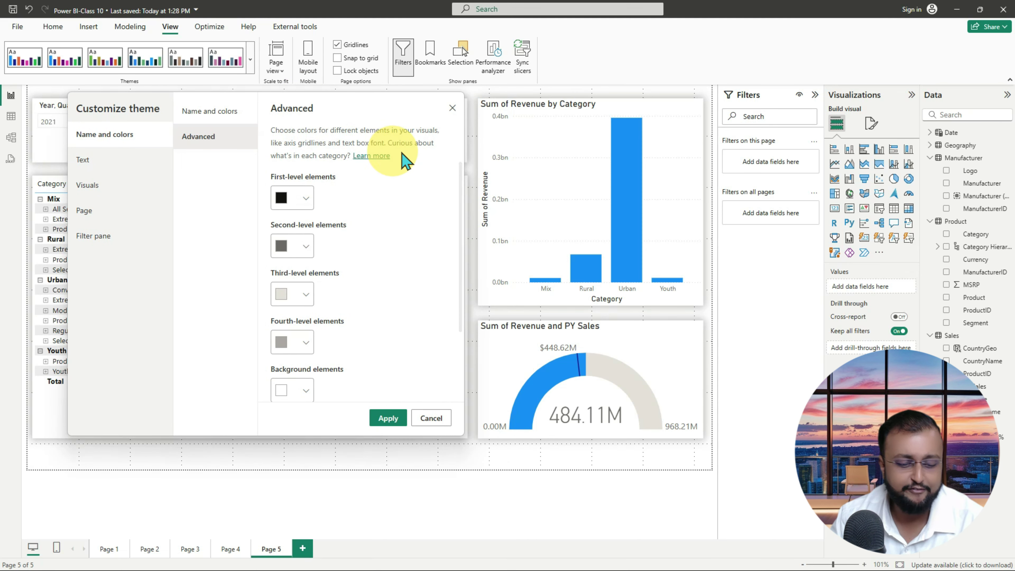
{"action": "left_click", "coordinate": [371, 156]}
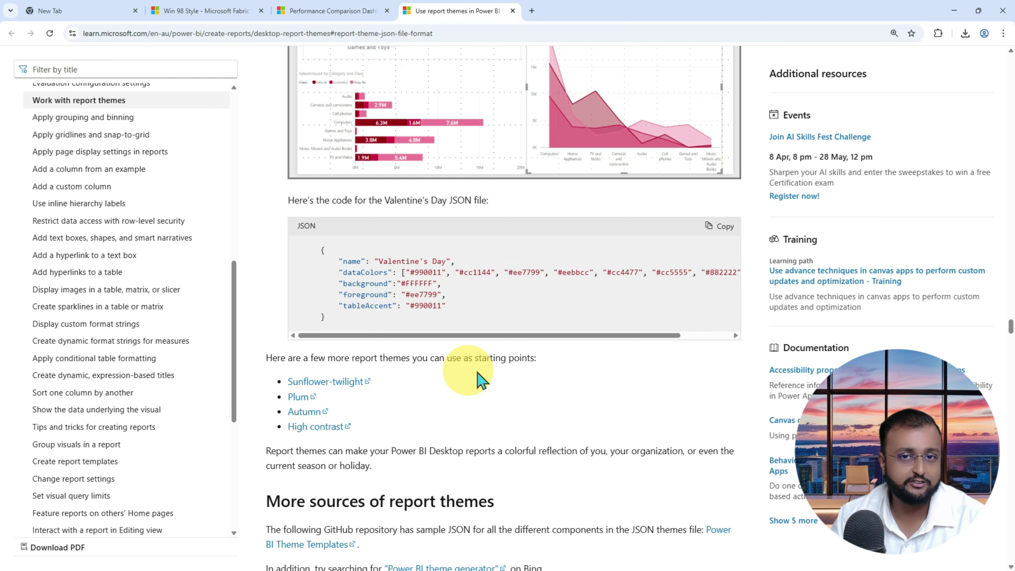
{"action": "key", "text": "alt+Tab"}
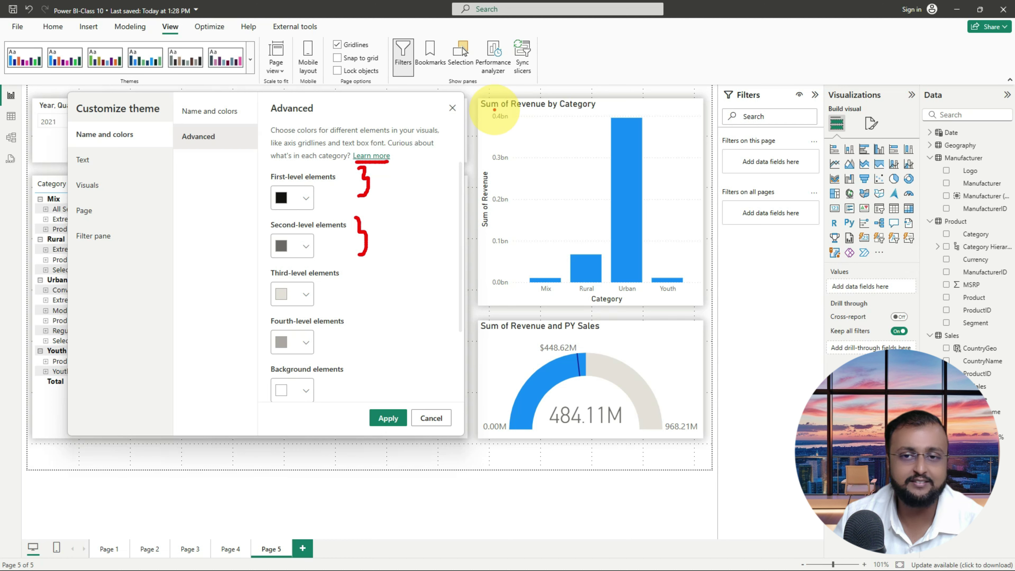
{"action": "mouse_move", "coordinate": [484, 113]}
{"action": "left_mouse_down"}
{"action": "mouse_move", "coordinate": [594, 111]}
{"action": "mouse_move", "coordinate": [485, 102]}
{"action": "mouse_move", "coordinate": [530, 105]}
{"action": "left_mouse_up"}
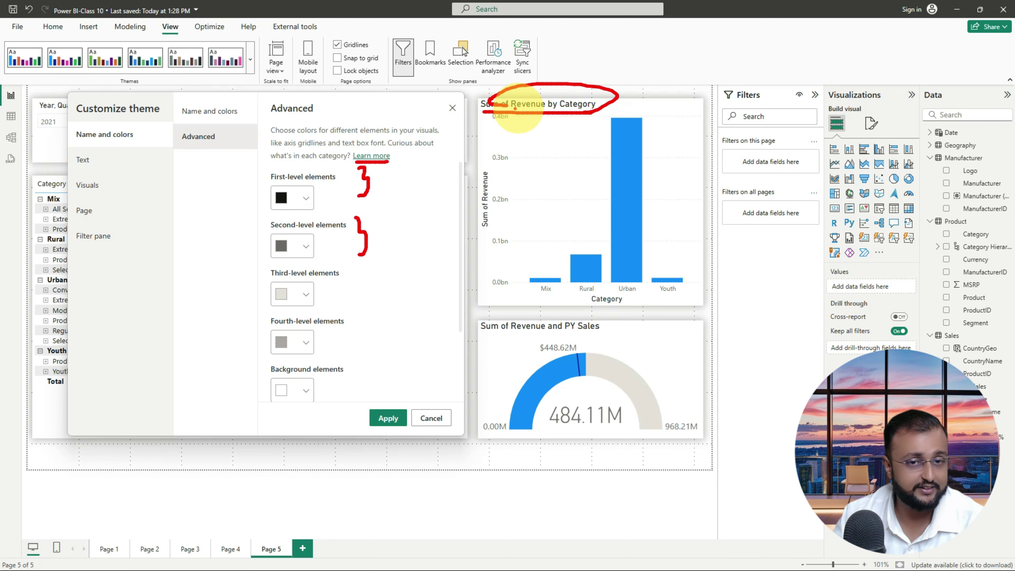
{"action": "key", "text": "Escape"}
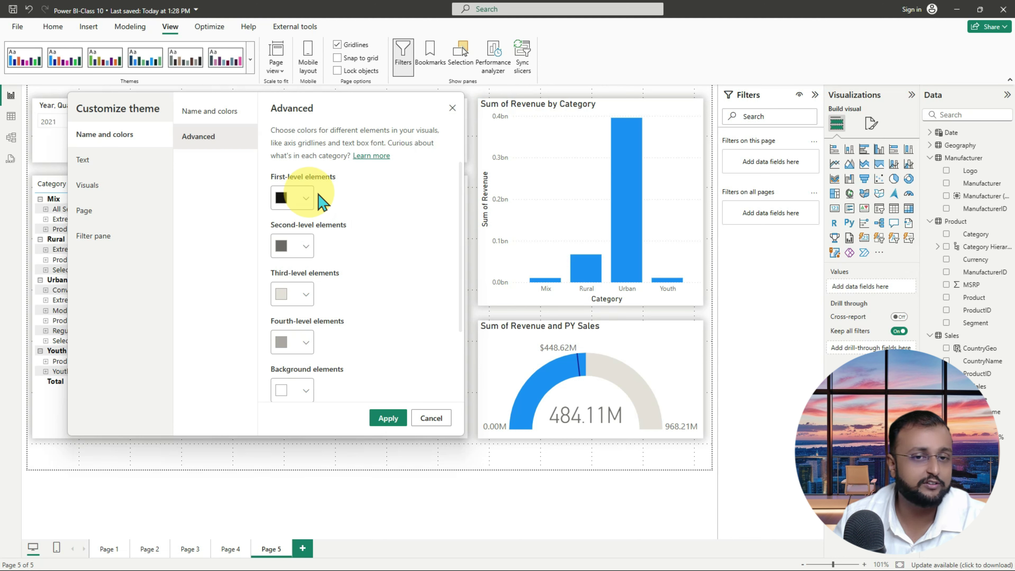
- Browse the font families for general text and review the Title, Cards and KPIs, and Tab headers text settings
{"action": "left_click", "coordinate": [84, 162]}
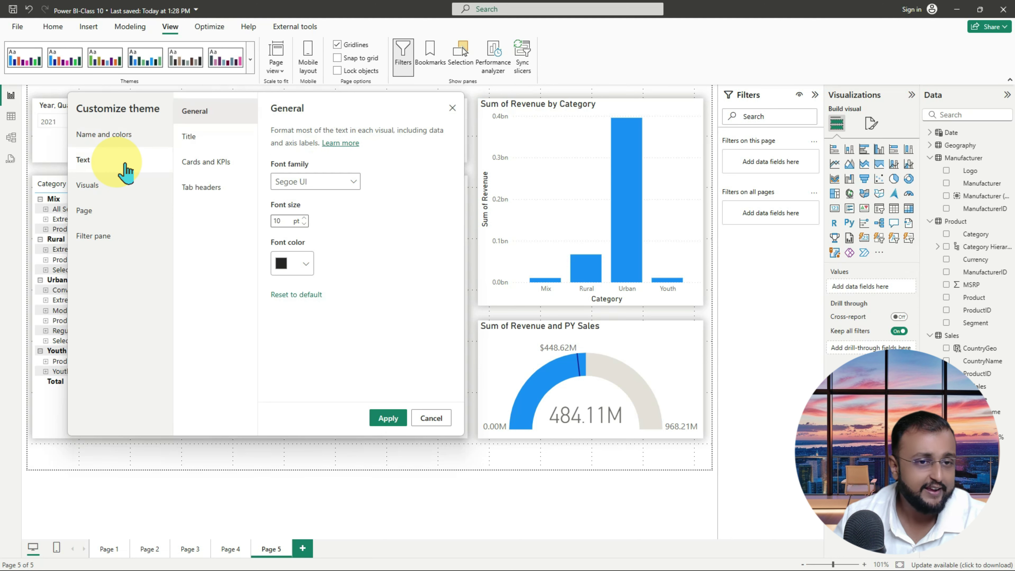
{"action": "left_click", "coordinate": [343, 188]}
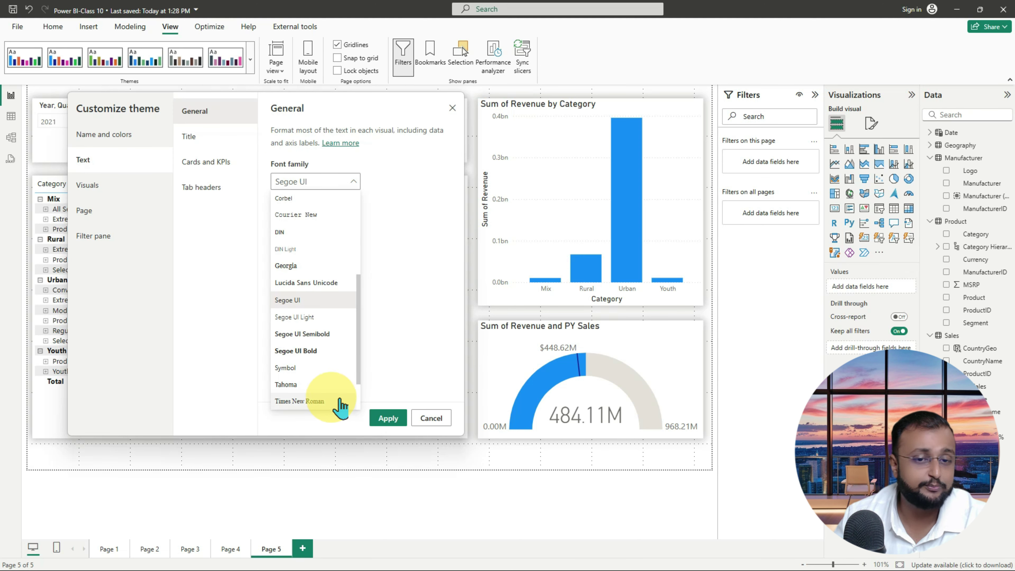
{"action": "left_click", "coordinate": [334, 200]}
{"action": "left_click", "coordinate": [214, 138]}
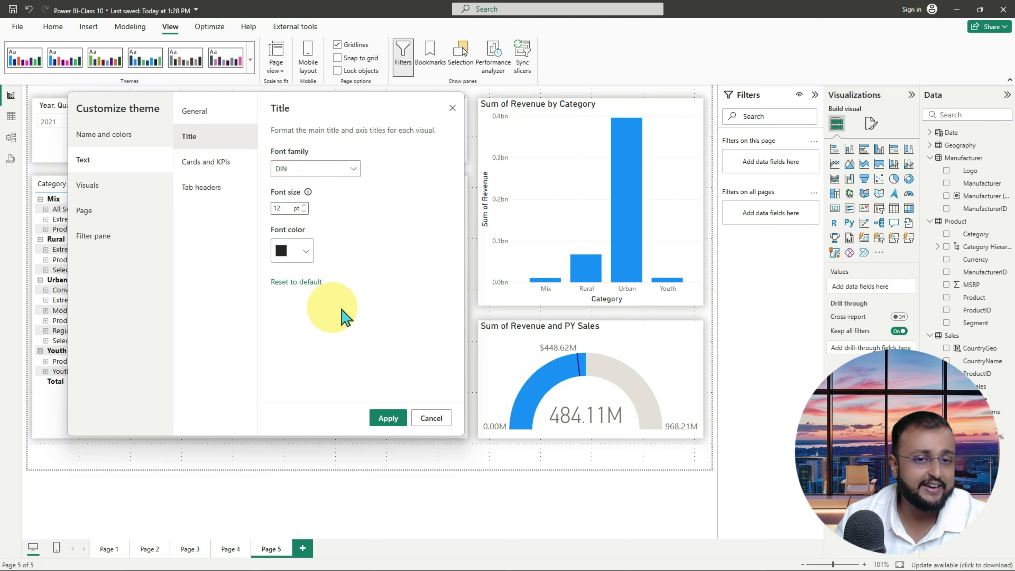
{"action": "left_click", "coordinate": [222, 171]}
{"action": "left_click", "coordinate": [222, 196]}
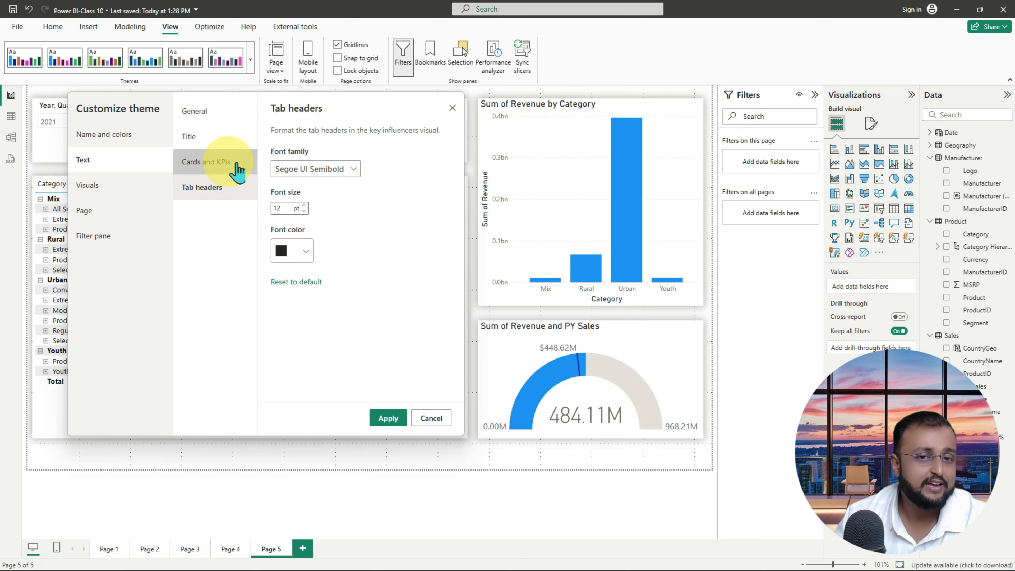
- Review the theme's Background, Border, Header and Tooltip settings for visuals and the Wallpaper settings for the page
{"action": "left_click", "coordinate": [92, 186]}
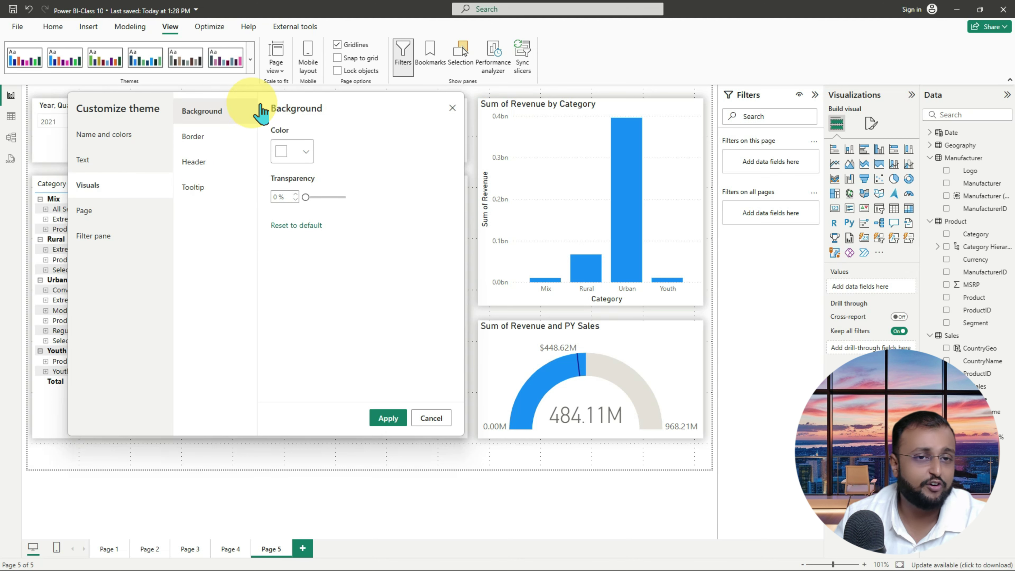
{"action": "left_click", "coordinate": [218, 139]}
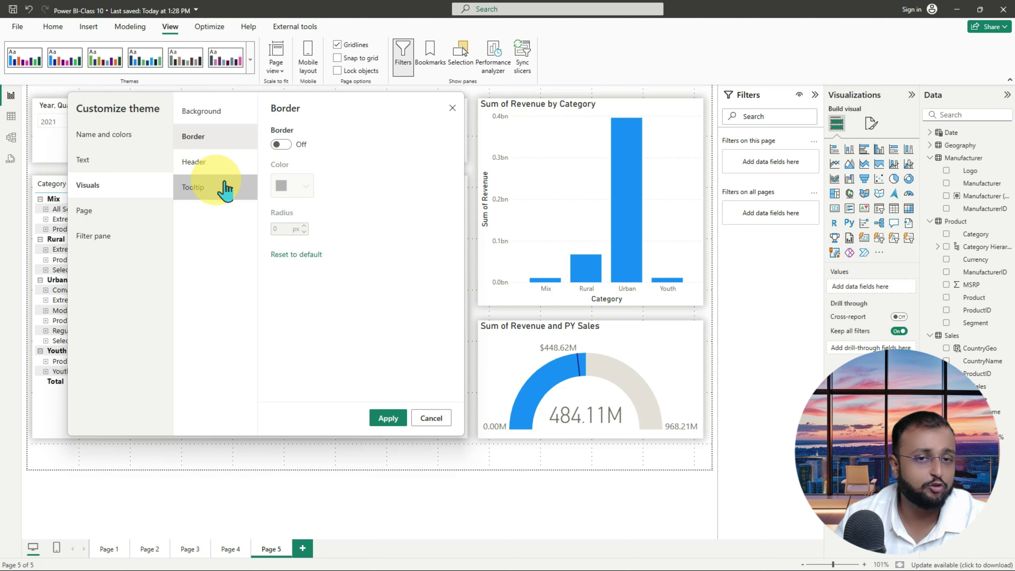
{"action": "left_click", "coordinate": [224, 172]}
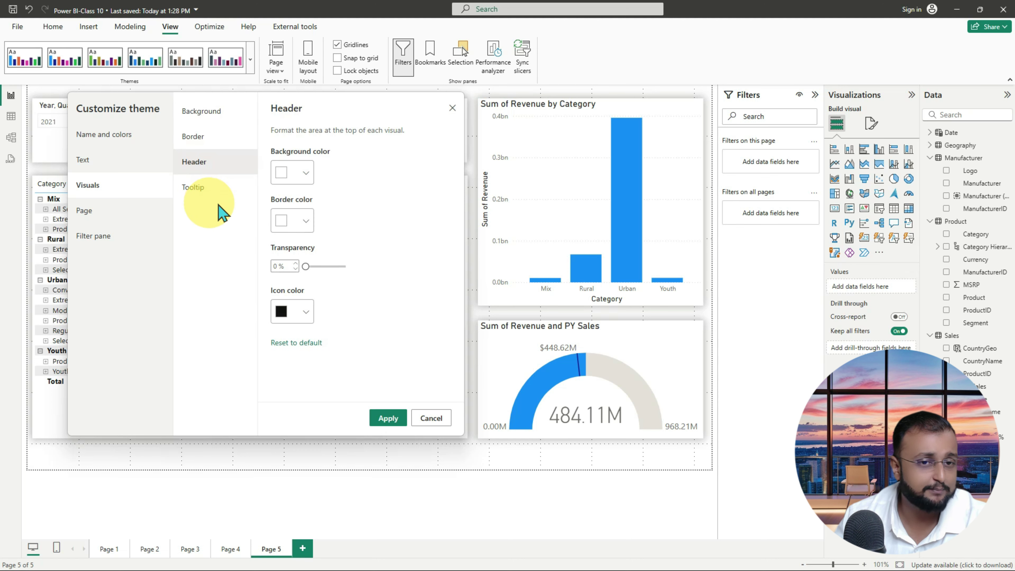
{"action": "left_click", "coordinate": [227, 196]}
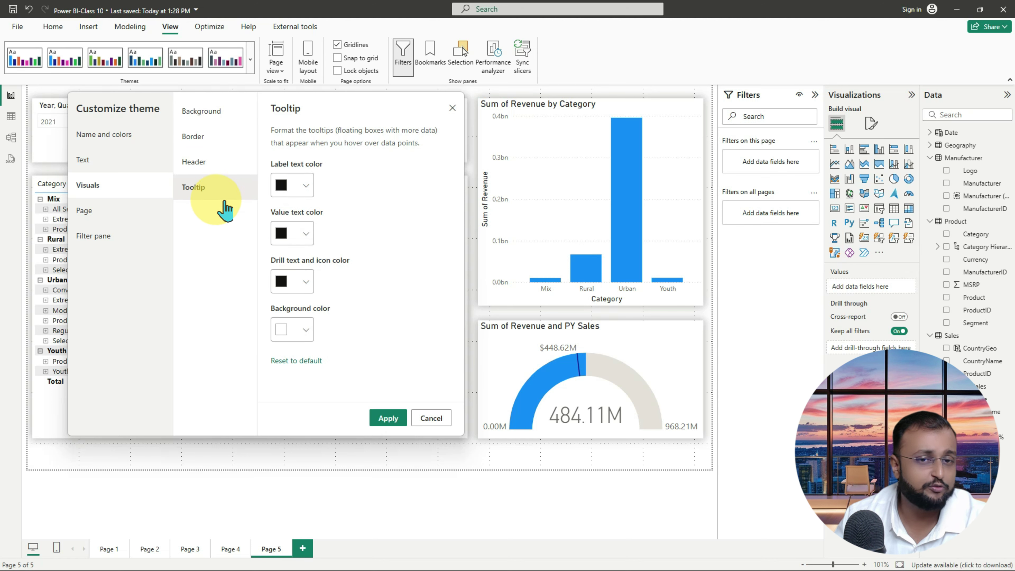
{"action": "left_click", "coordinate": [136, 216]}
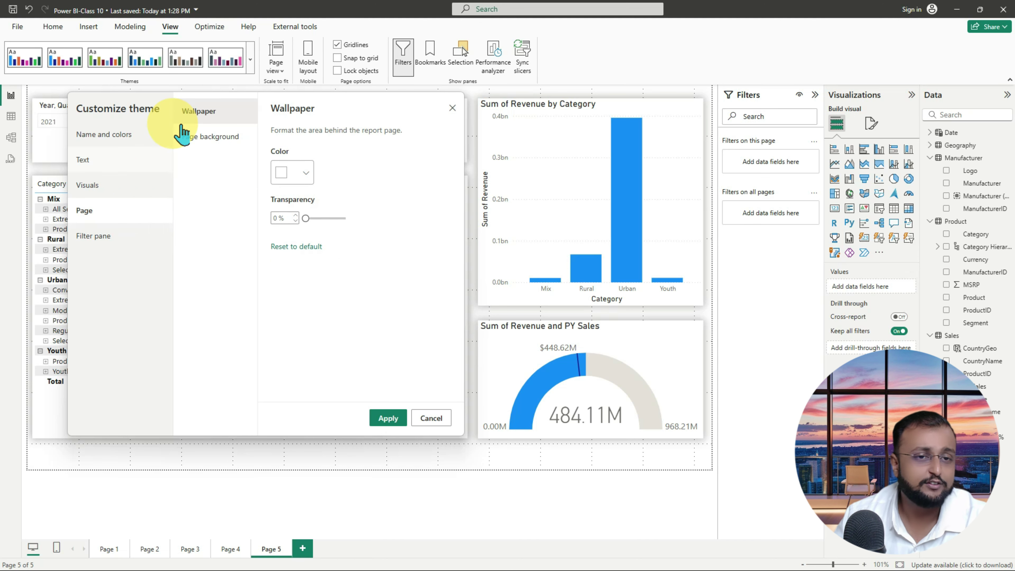
- Set the filter pane's background color to the light pink #DFC8C8
{"action": "left_click", "coordinate": [143, 236]}
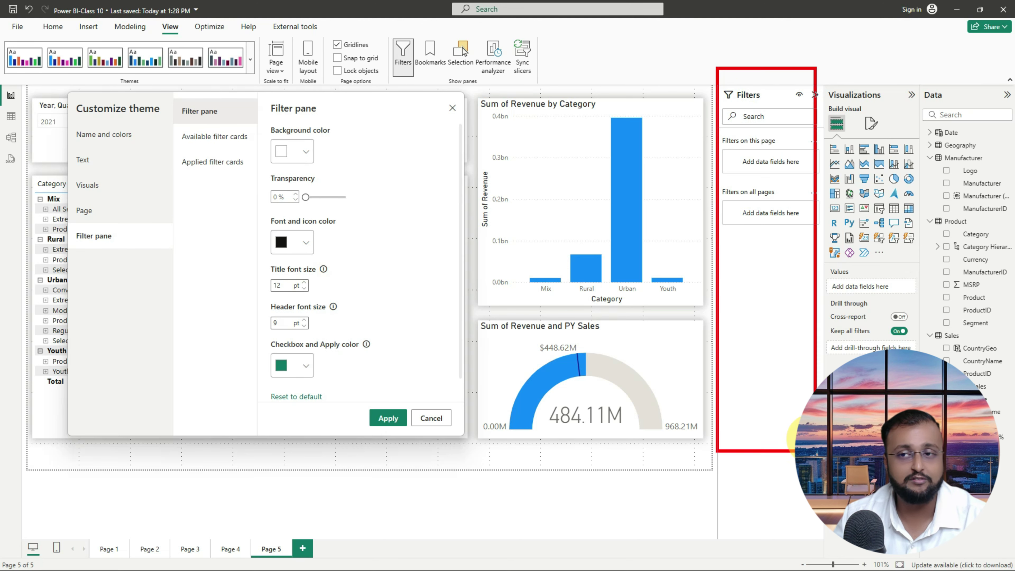
{"action": "left_click", "coordinate": [304, 154]}
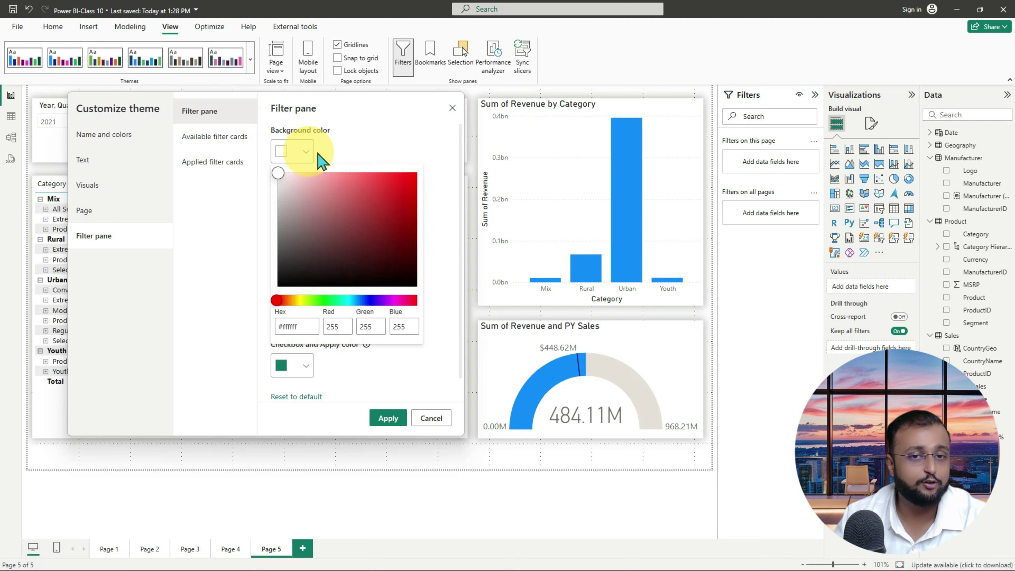
{"action": "left_click", "coordinate": [295, 178]}
{"action": "left_click_drag", "start_coordinate": [302, 178], "coordinate": [300, 189]}
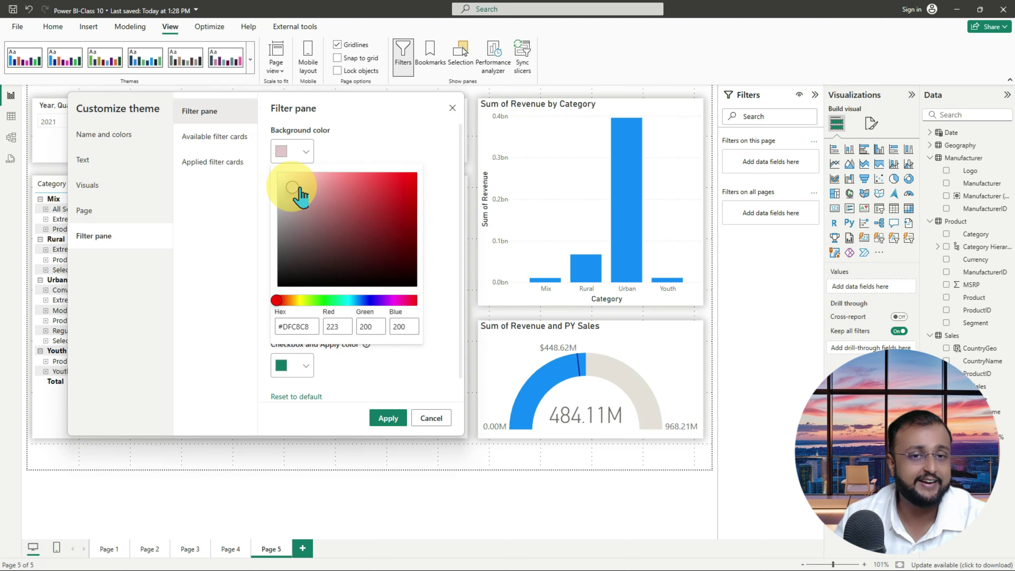
- Apply the customized theme with its new colors, text and filter pane settings to the report
{"action": "left_click", "coordinate": [372, 144]}
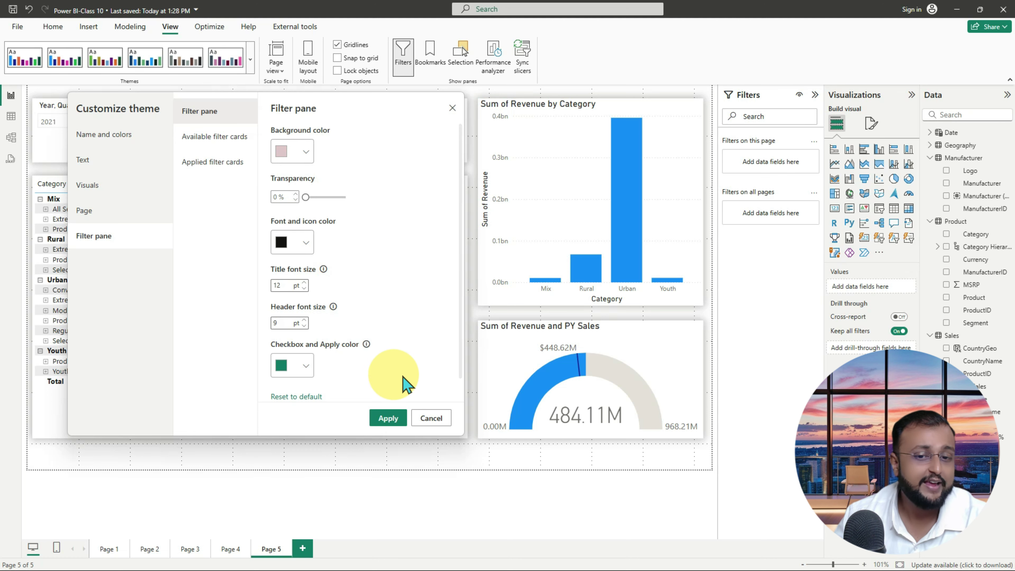
{"action": "left_click", "coordinate": [405, 420]}
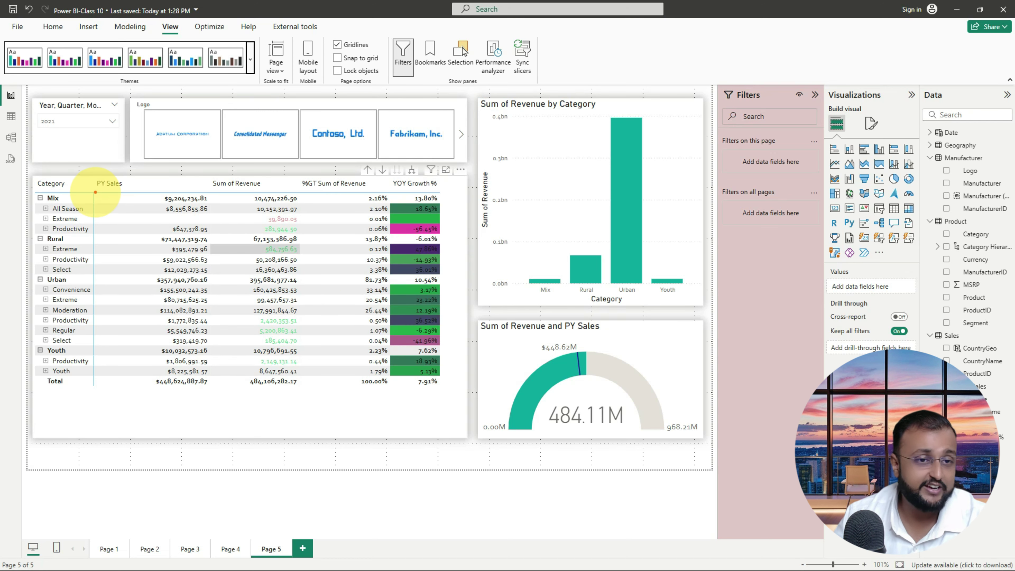
{"action": "left_click_drag", "start_coordinate": [96, 193], "coordinate": [124, 185]}
{"action": "mouse_move", "coordinate": [198, 192]}
{"action": "left_mouse_down"}
{"action": "mouse_move", "coordinate": [257, 169]}
{"action": "mouse_move", "coordinate": [199, 192]}
{"action": "left_mouse_up"}
{"action": "mouse_move", "coordinate": [837, 74]}
{"action": "left_mouse_down"}
{"action": "mouse_move", "coordinate": [755, 71]}
{"action": "mouse_move", "coordinate": [716, 196]}
{"action": "mouse_move", "coordinate": [738, 393]}
{"action": "left_mouse_up"}
{"action": "mouse_move", "coordinate": [555, 179]}
{"action": "left_mouse_down"}
{"action": "mouse_move", "coordinate": [578, 192]}
{"action": "mouse_move", "coordinate": [591, 185]}
{"action": "mouse_move", "coordinate": [590, 217]}
{"action": "left_mouse_up"}
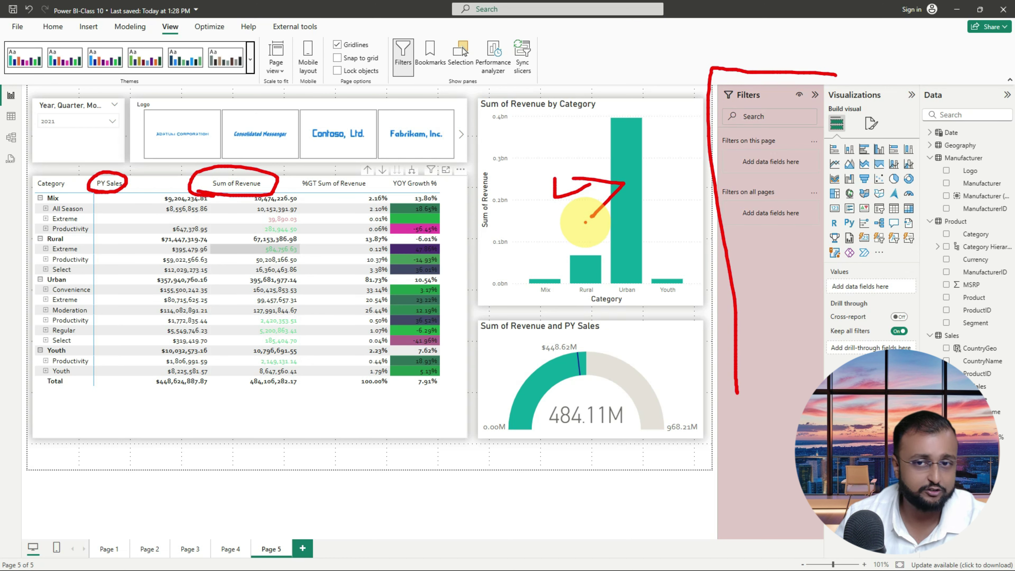
{"action": "left_click_drag", "start_coordinate": [483, 113], "coordinate": [599, 113]}
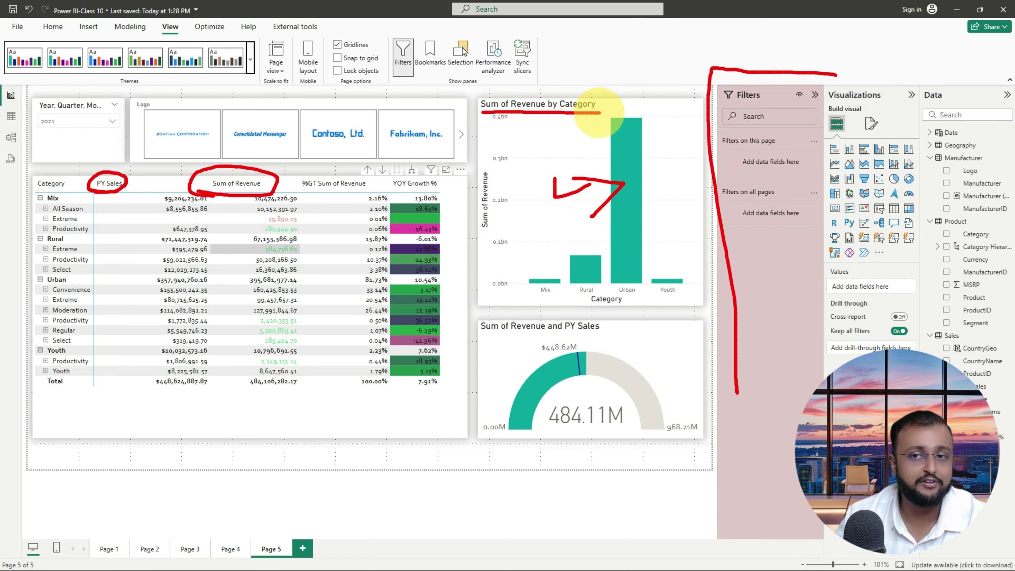
{"action": "left_click_drag", "start_coordinate": [611, 51], "coordinate": [585, 89]}
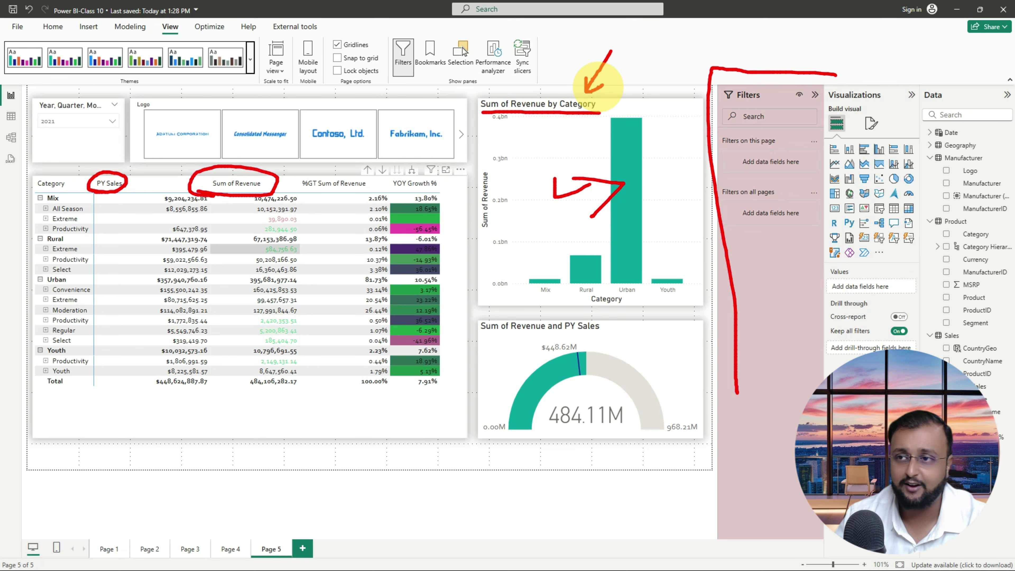
{"action": "key", "text": "Escape"}
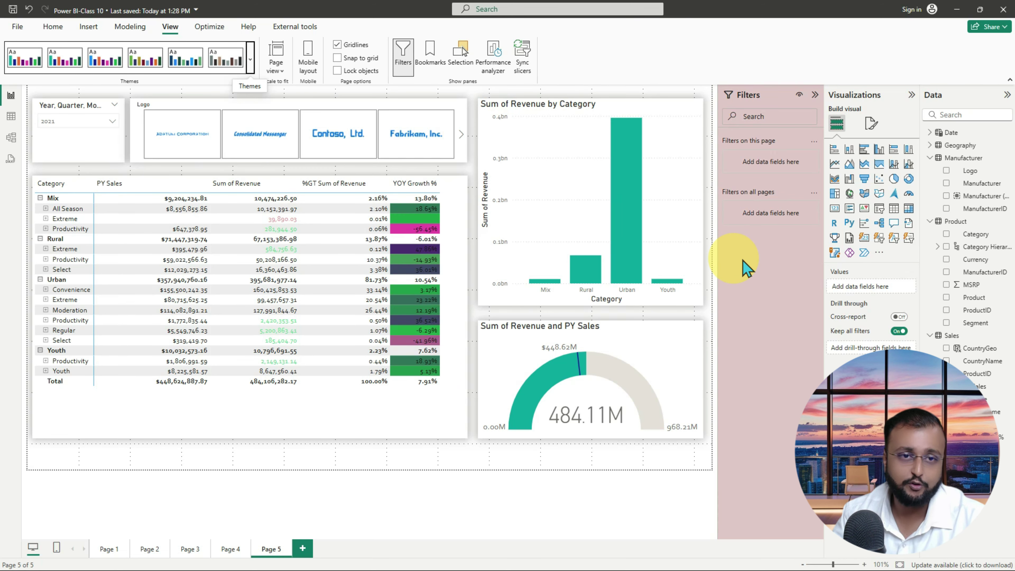
- Customize the current theme by setting the advanced first-level elements color to red #DB1414, and apply it to the report
{"action": "left_click", "coordinate": [258, 58]}
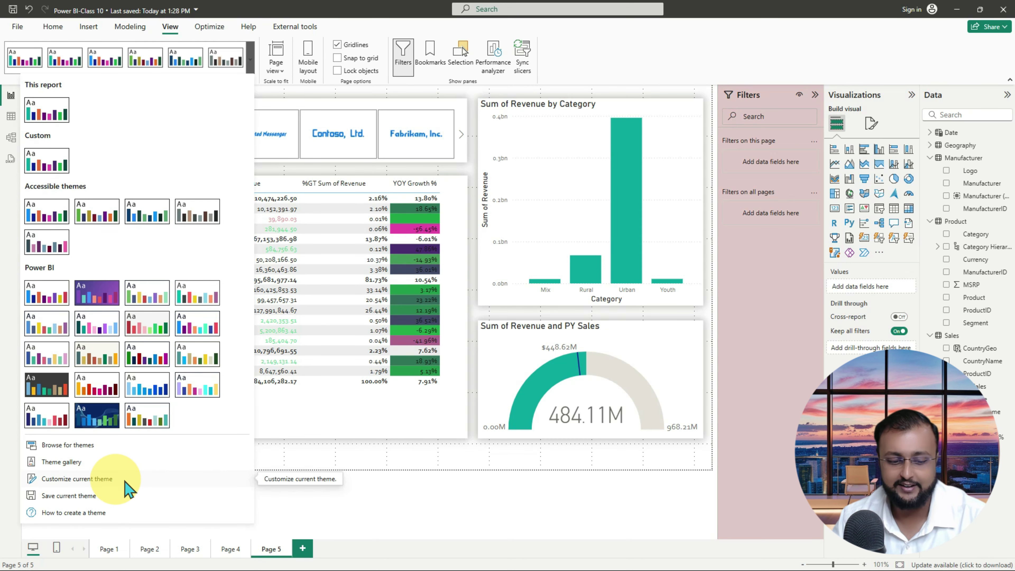
{"action": "key", "text": "ctrl+2"}
{"action": "mouse_move", "coordinate": [32, 490]}
{"action": "left_mouse_down"}
{"action": "mouse_move", "coordinate": [121, 480]}
{"action": "mouse_move", "coordinate": [34, 477]}
{"action": "left_mouse_up"}
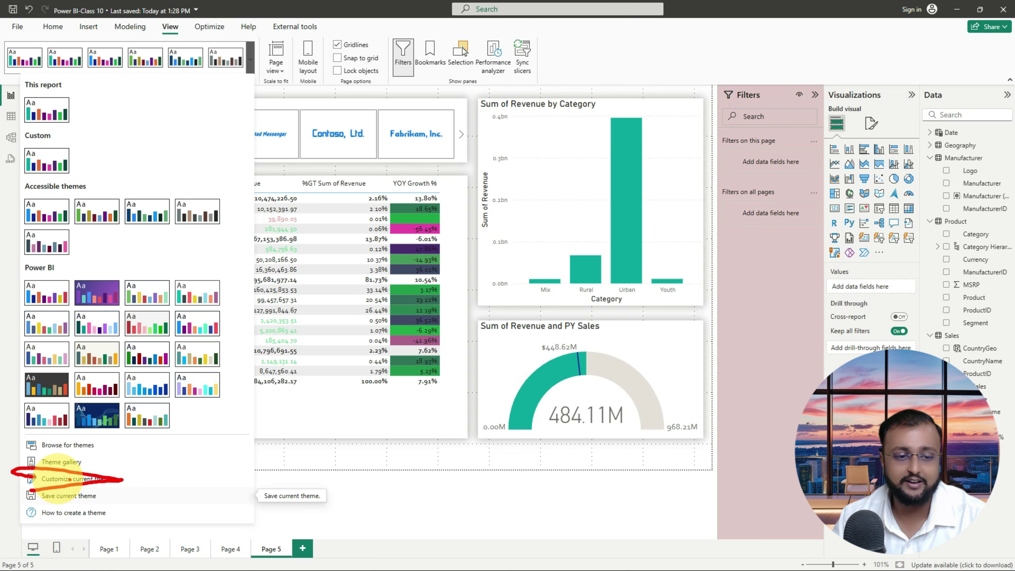
{"action": "key", "text": "Escape"}
{"action": "left_click", "coordinate": [88, 480]}
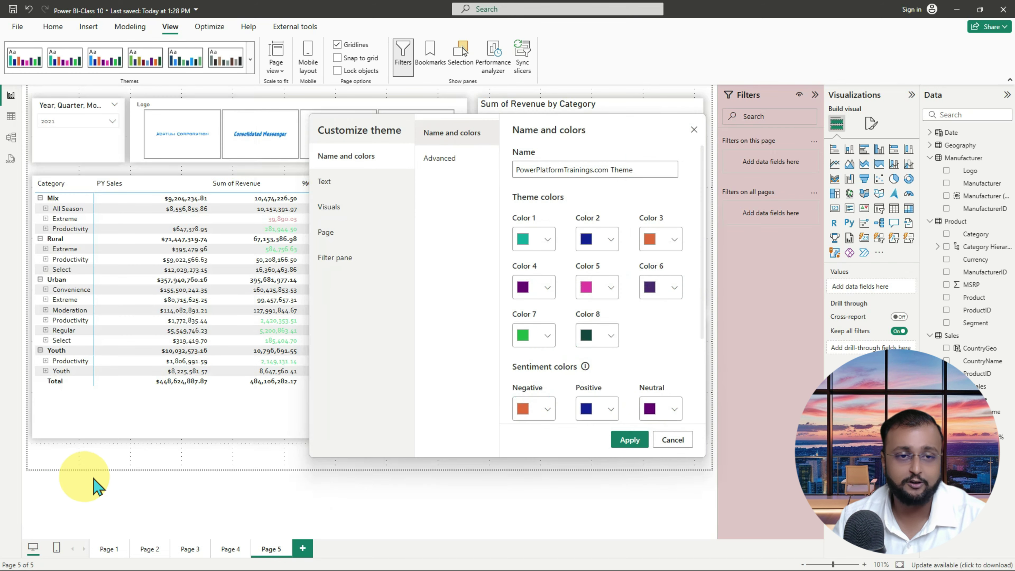
{"action": "left_click", "coordinate": [480, 165]}
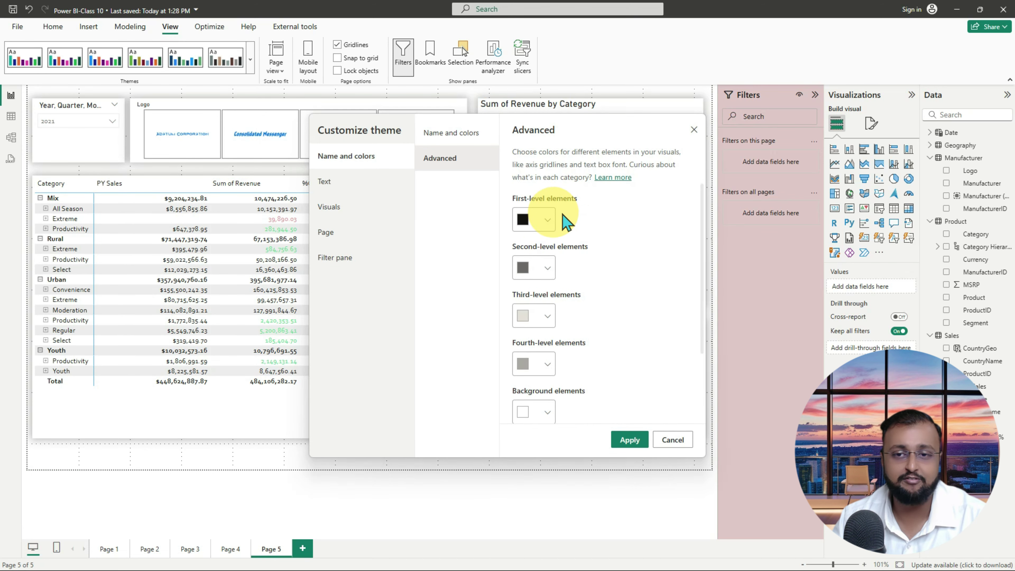
{"action": "left_click", "coordinate": [551, 219]}
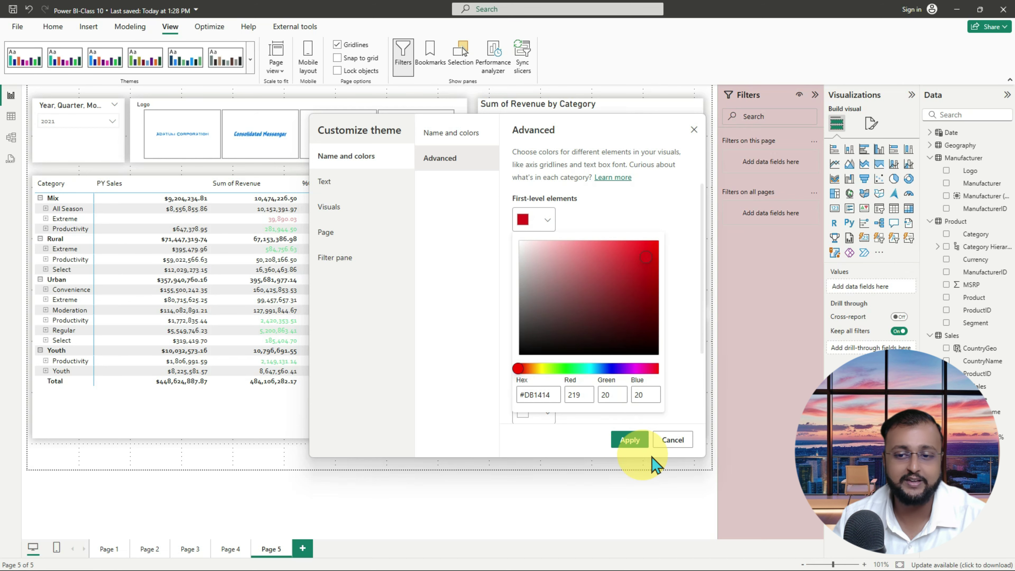
{"action": "left_click", "coordinate": [642, 442]}
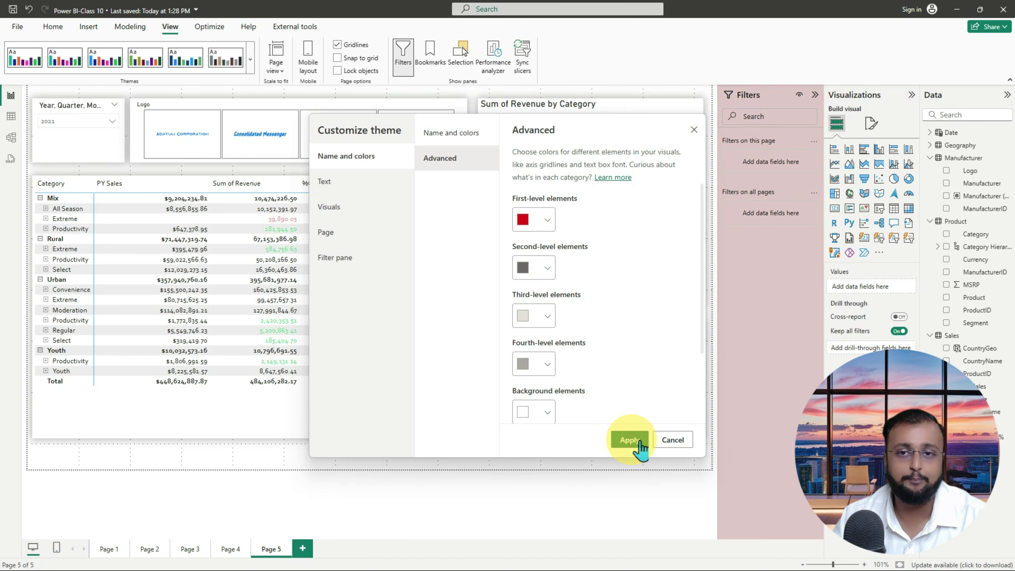
{"action": "left_click", "coordinate": [629, 440]}
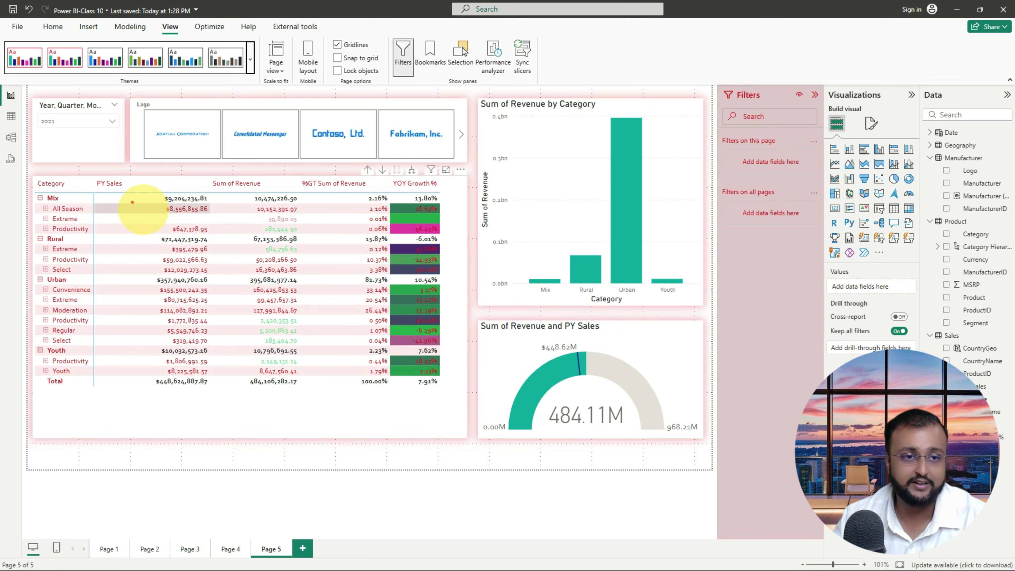
{"action": "left_click_drag", "start_coordinate": [99, 187], "coordinate": [131, 184]}
{"action": "left_click_drag", "start_coordinate": [193, 187], "coordinate": [226, 185]}
{"action": "left_click_drag", "start_coordinate": [296, 191], "coordinate": [331, 195]}
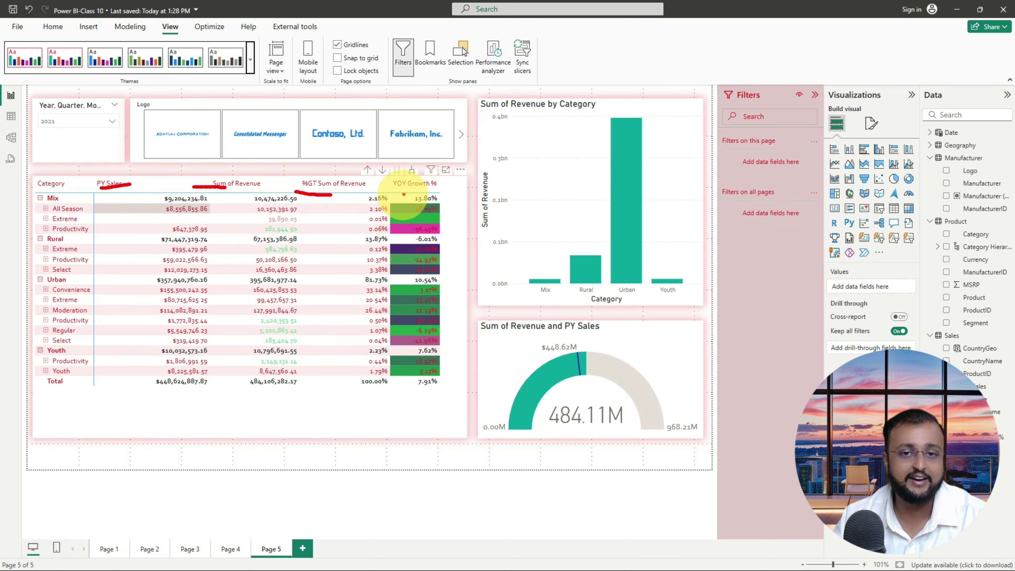
{"action": "key", "text": "Escape"}
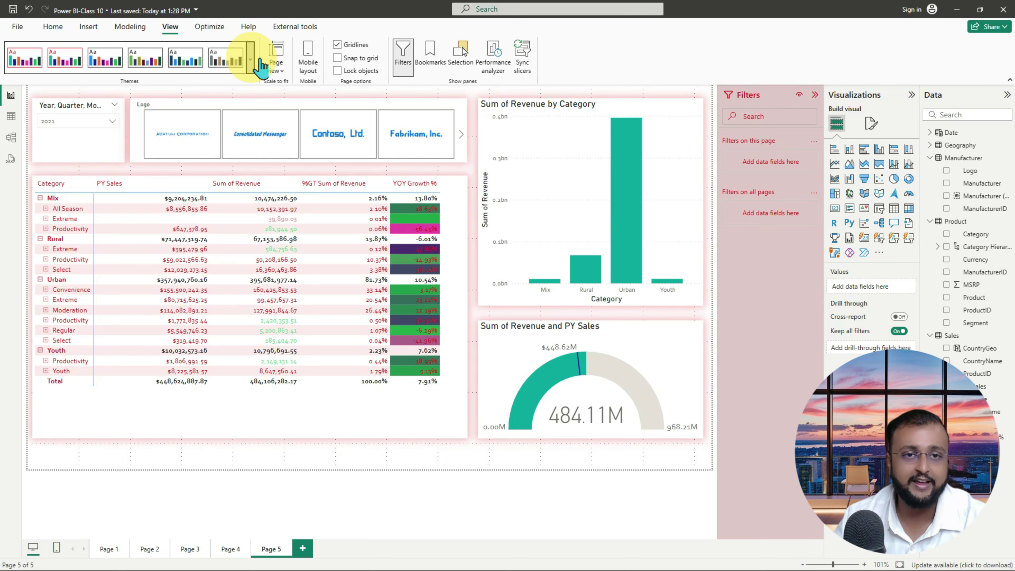
- Set the current theme's advanced first-level elements color to the near-black #181717 and apply it to the report
{"action": "left_click", "coordinate": [251, 60]}
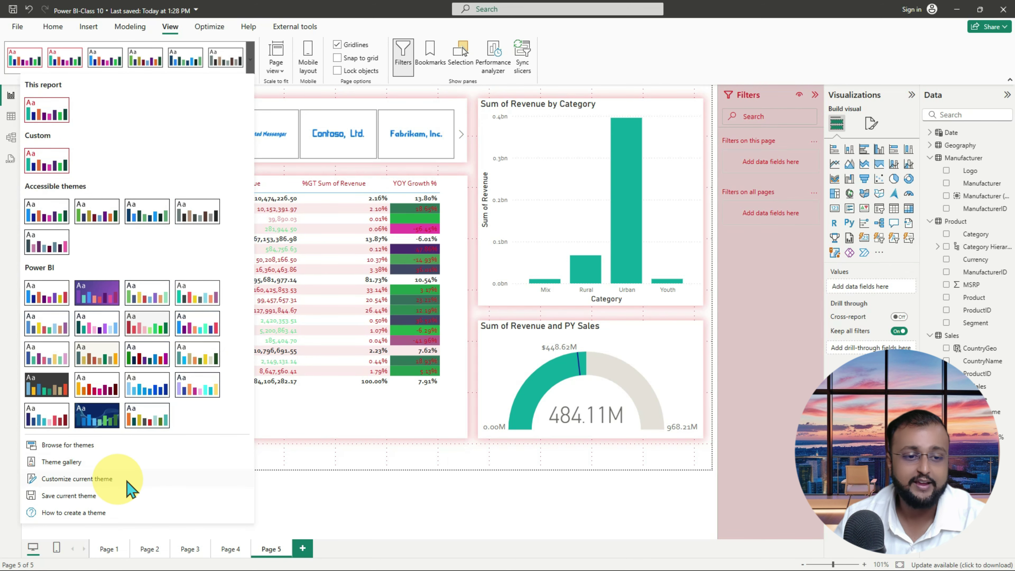
{"action": "left_click", "coordinate": [131, 489]}
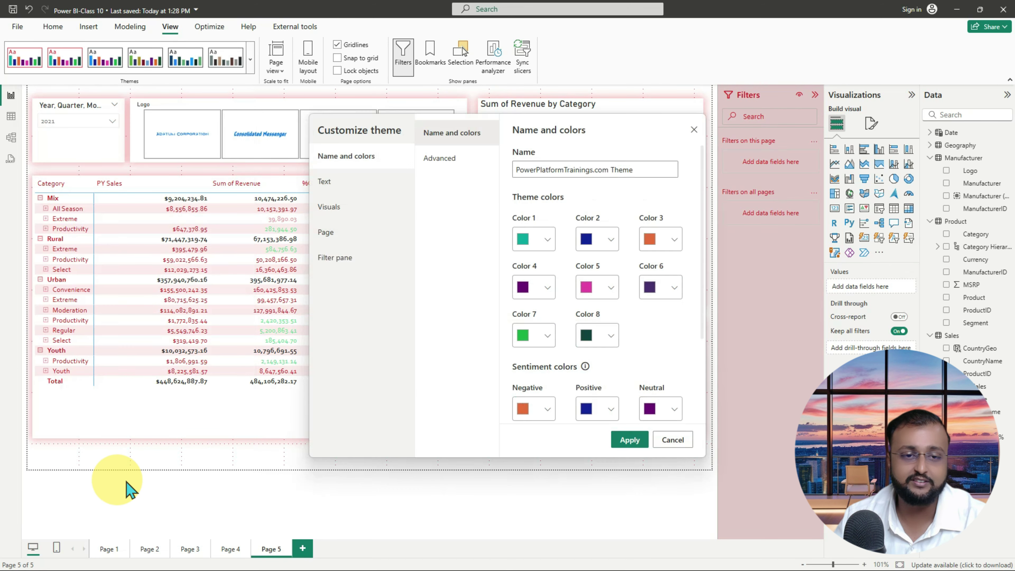
{"action": "left_click", "coordinate": [356, 184]}
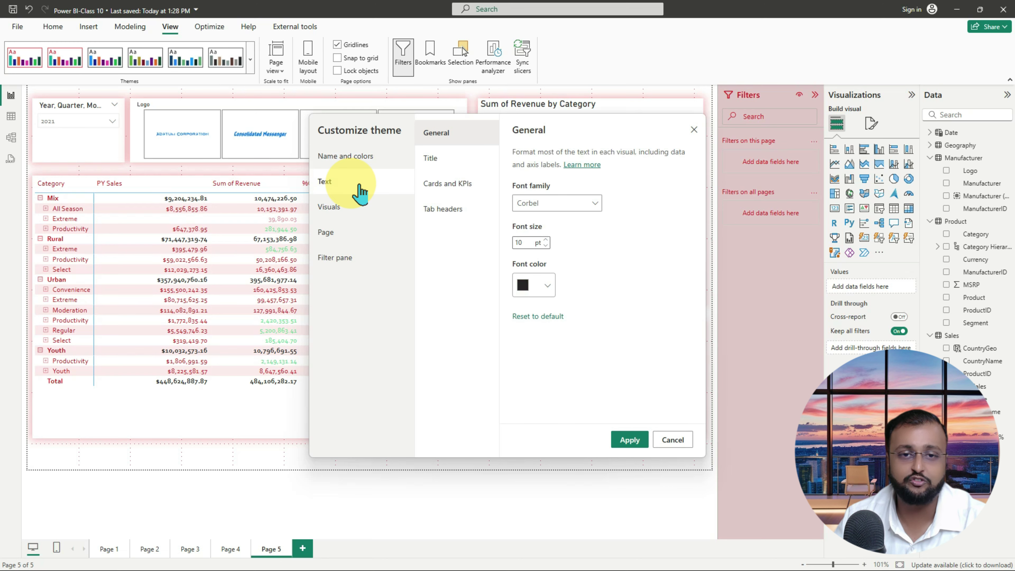
{"action": "left_click", "coordinate": [374, 160]}
{"action": "left_click", "coordinate": [444, 160]}
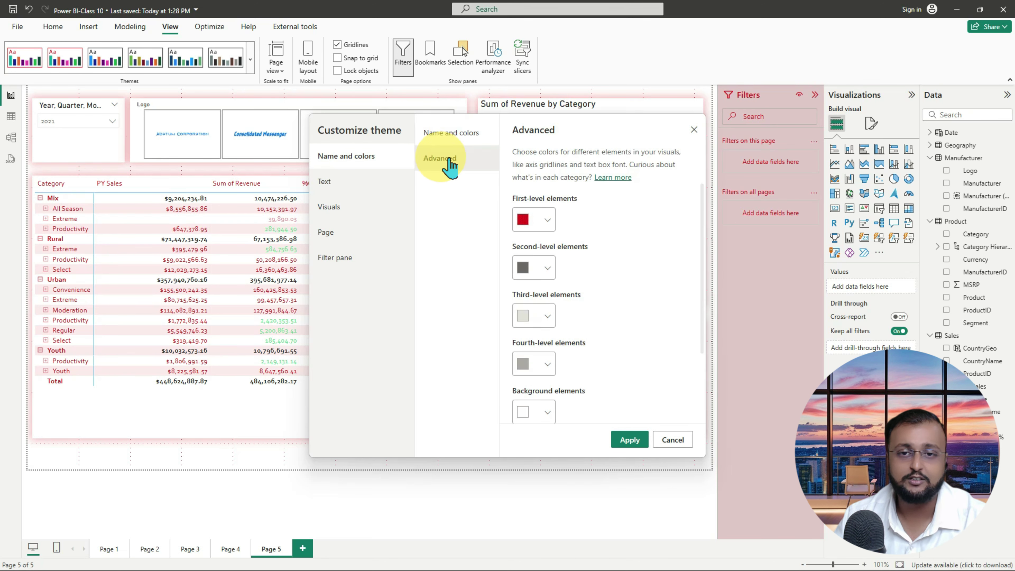
{"action": "left_click", "coordinate": [547, 219]}
{"action": "left_click", "coordinate": [523, 344]}
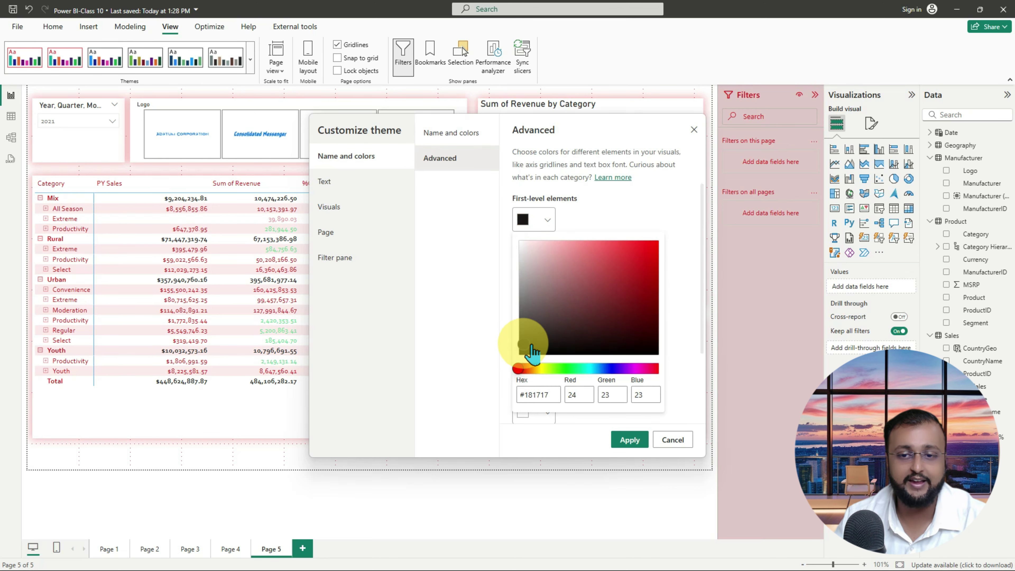
{"action": "left_click", "coordinate": [641, 443]}
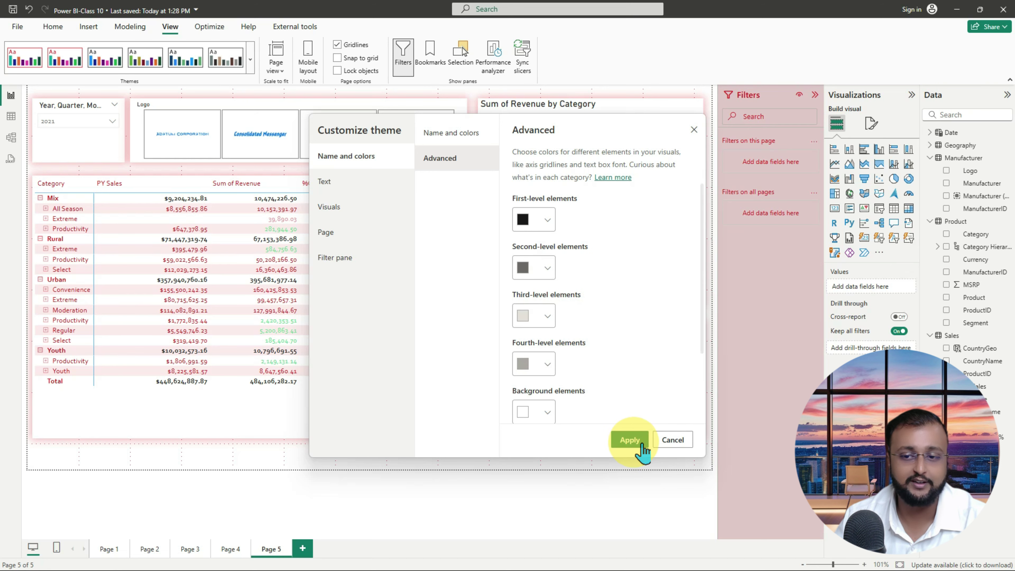
{"action": "left_click", "coordinate": [639, 442]}
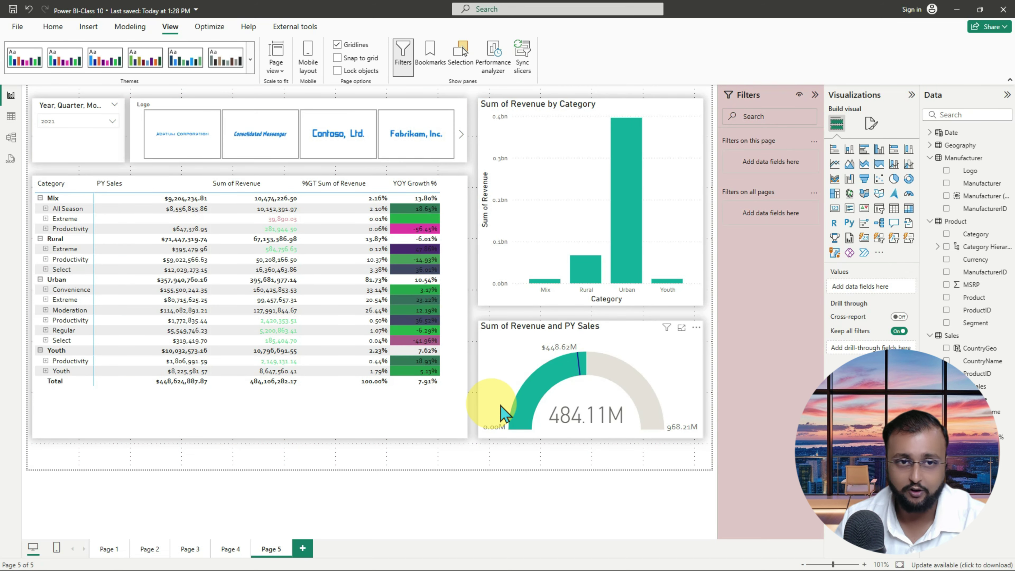
- Save the current theme as the JSON file PowerPlatformTrainingsTheme in the Downloads folder
{"action": "left_click", "coordinate": [250, 60]}
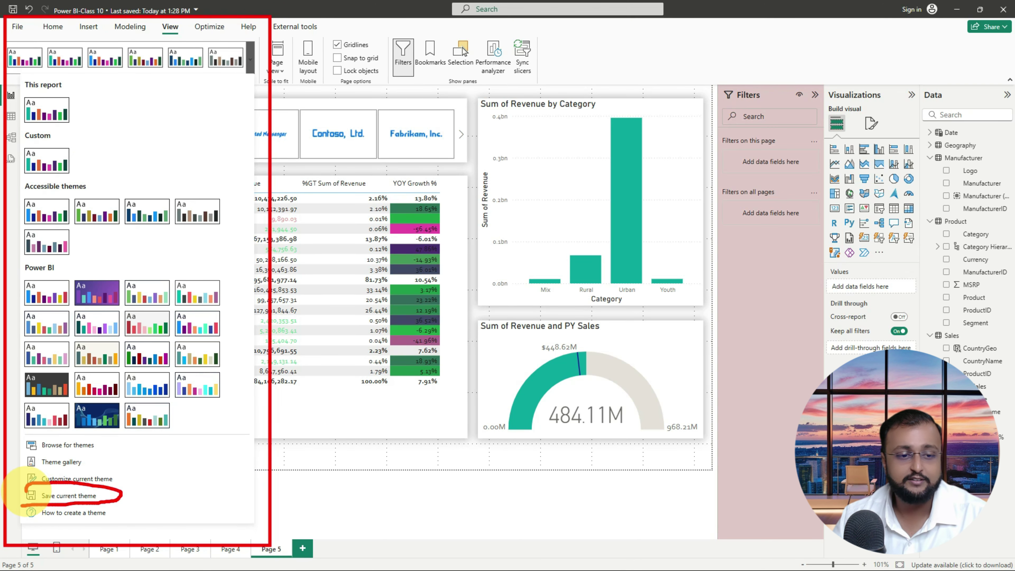
{"action": "left_click", "coordinate": [87, 499]}
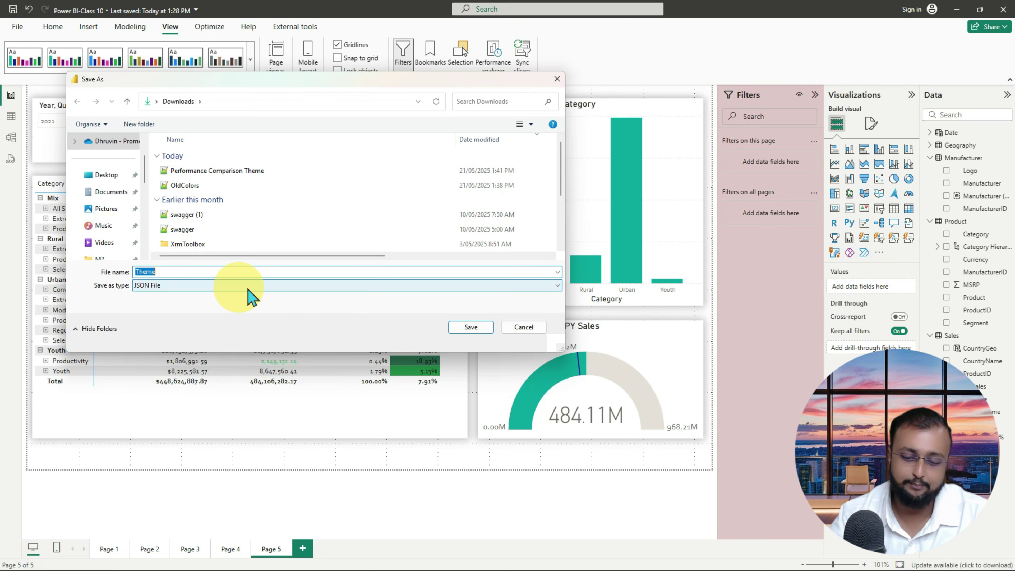
{"action": "type", "text": "PowerP"}
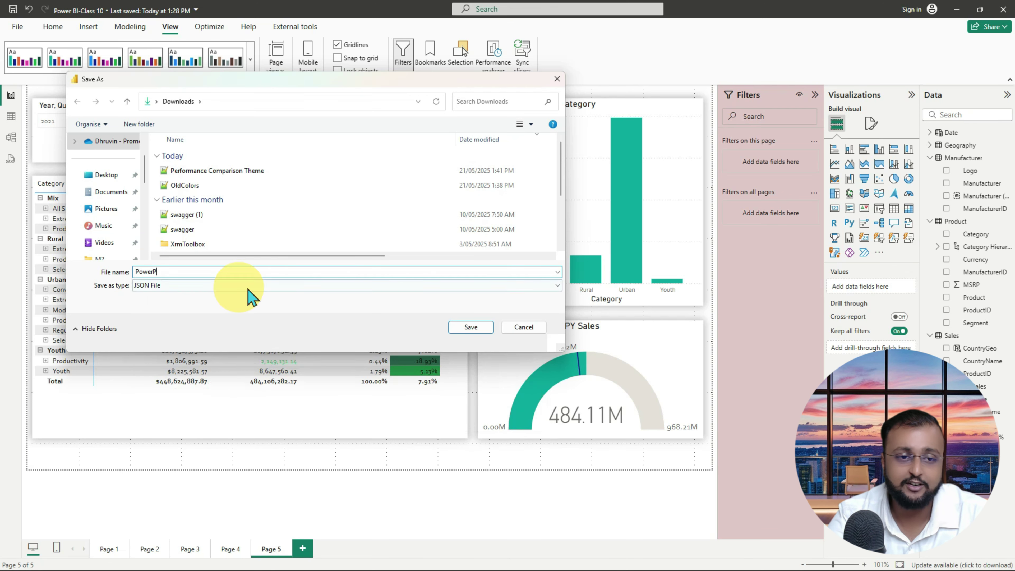
{"action": "type", "text": "latformT"}
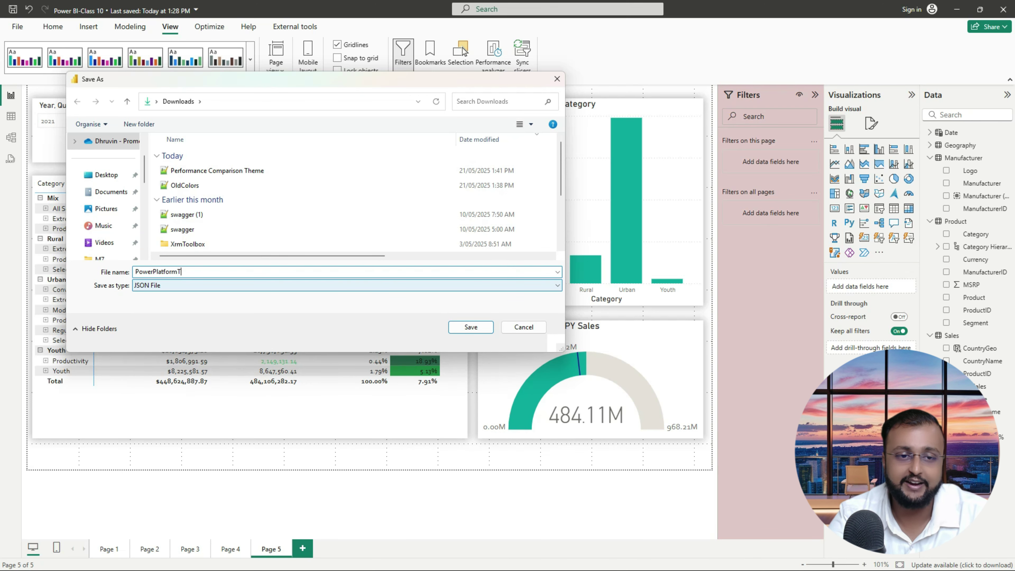
{"action": "type", "text": "rainingsT"}
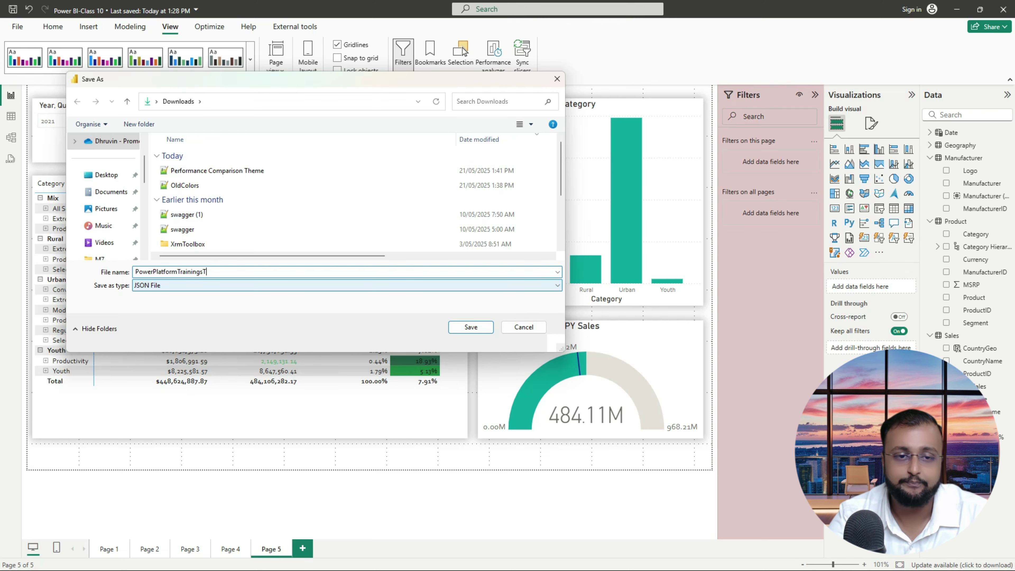
{"action": "type", "text": "heme"}
{"action": "key", "text": "Return"}
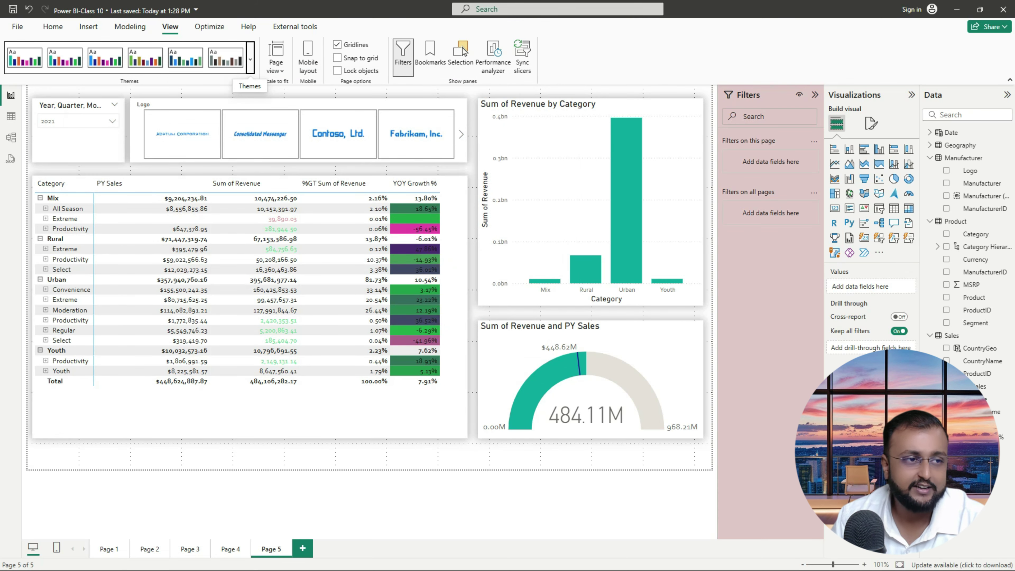
- Open the Performance Comparison Theme JSON file from Downloads in Notepad++, examine its theme color definitions, and return to Power BI
{"action": "left_click_drag", "start_coordinate": [1, 128], "coordinate": [669, 61]}
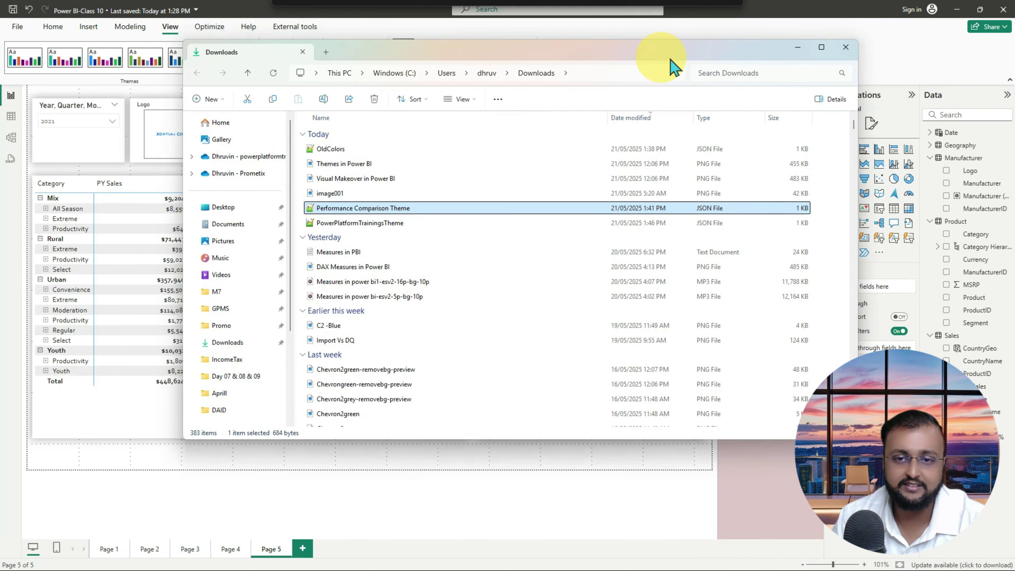
{"action": "right_click", "coordinate": [452, 208]}
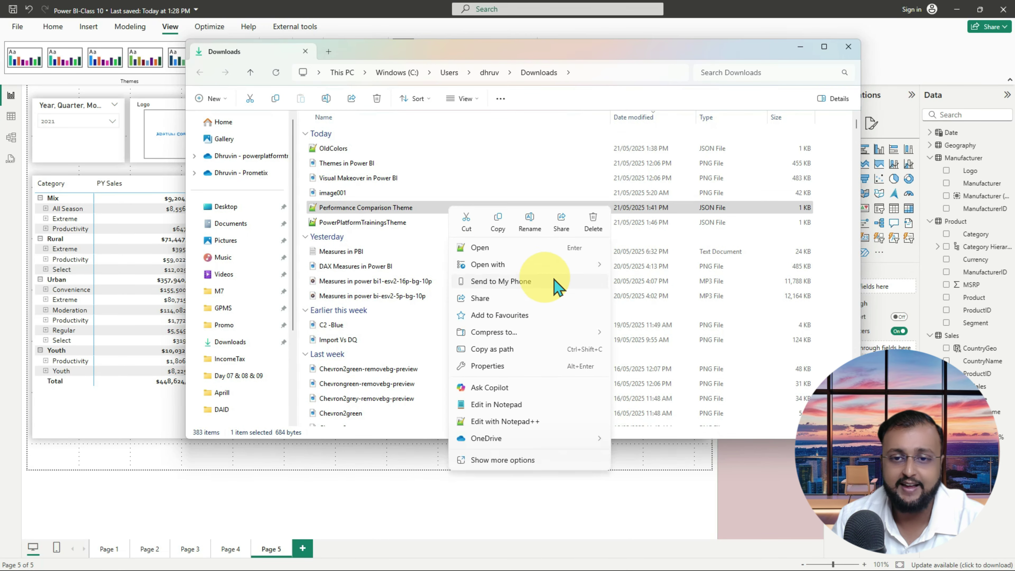
{"action": "mouse_move", "coordinate": [555, 269]}
{"action": "left_click", "coordinate": [663, 271]}
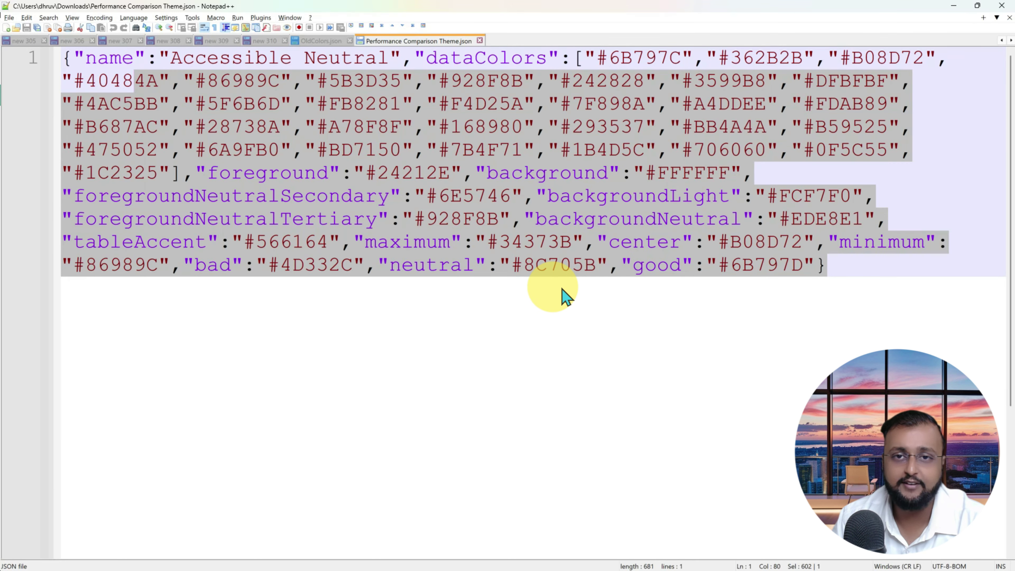
{"action": "left_click", "coordinate": [300, 234]}
{"action": "left_click_drag", "start_coordinate": [925, 268], "coordinate": [41, 44]}
{"action": "left_click", "coordinate": [838, 262]}
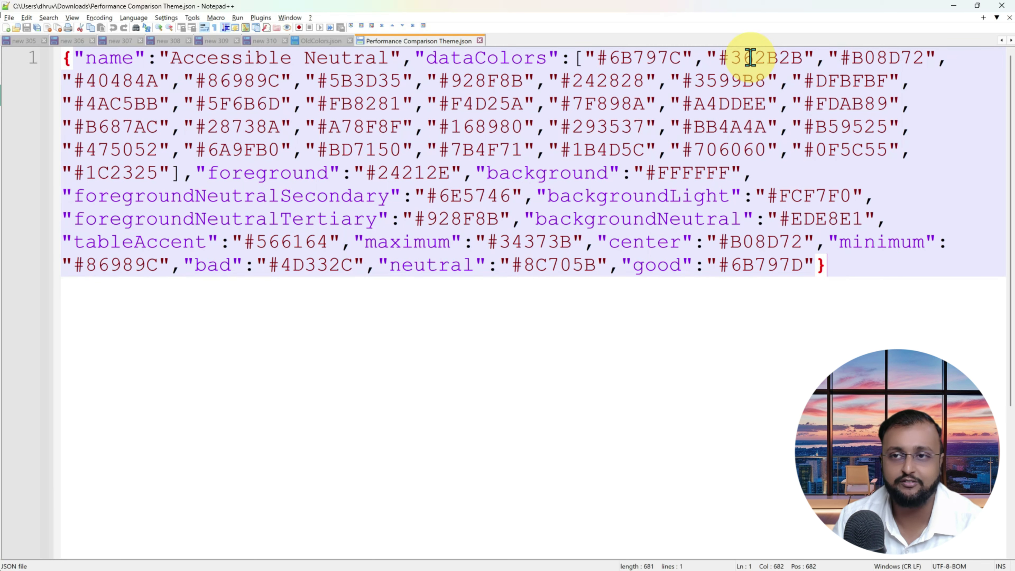
{"action": "left_click_drag", "start_coordinate": [747, 11], "coordinate": [453, 226]}
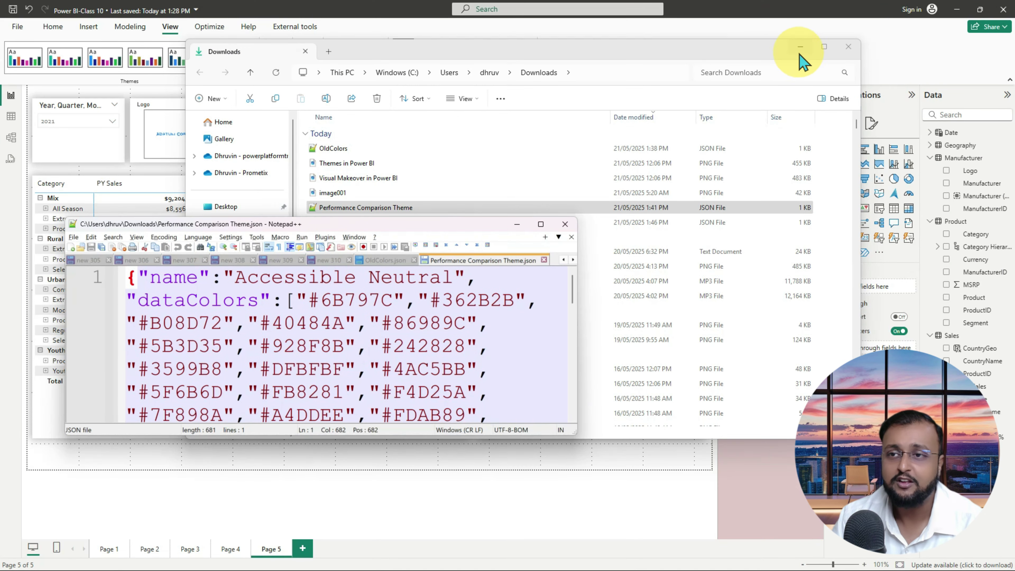
{"action": "left_click", "coordinate": [784, 44]}
{"action": "left_click", "coordinate": [517, 225]}
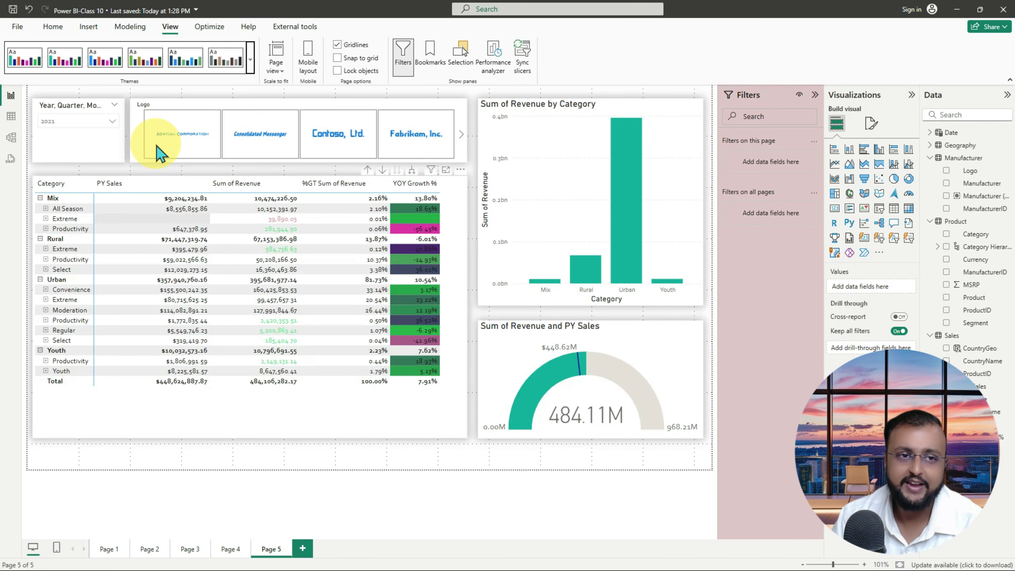
{"action": "left_click", "coordinate": [249, 62]}
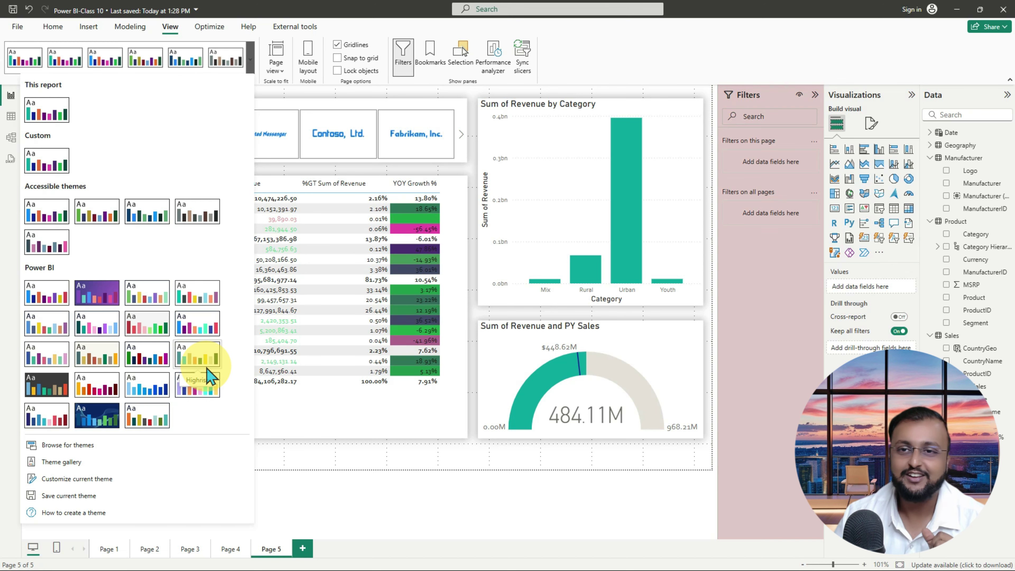
{"action": "left_click", "coordinate": [619, 74]}
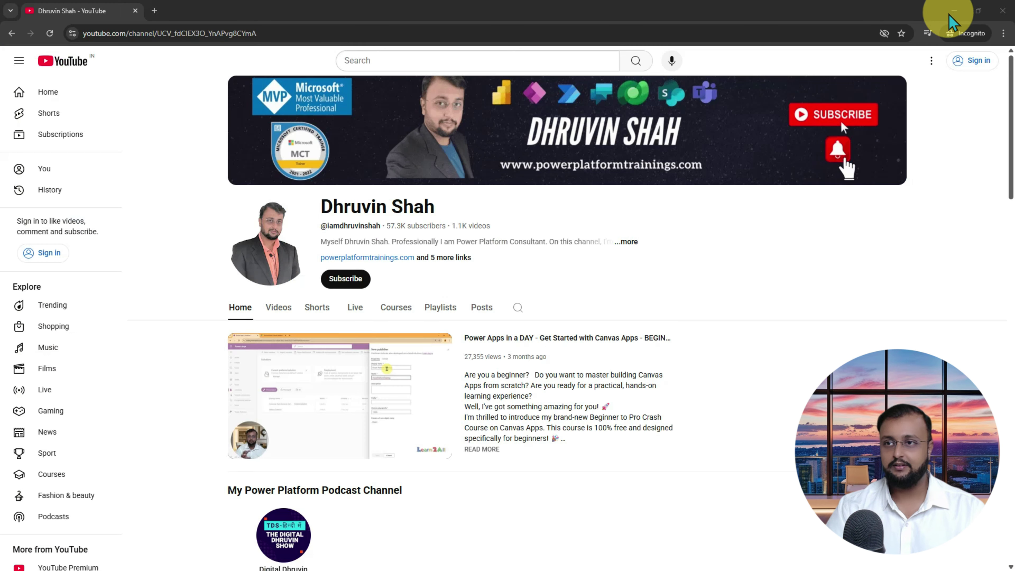
{"action": "left_click", "coordinate": [957, 9]}
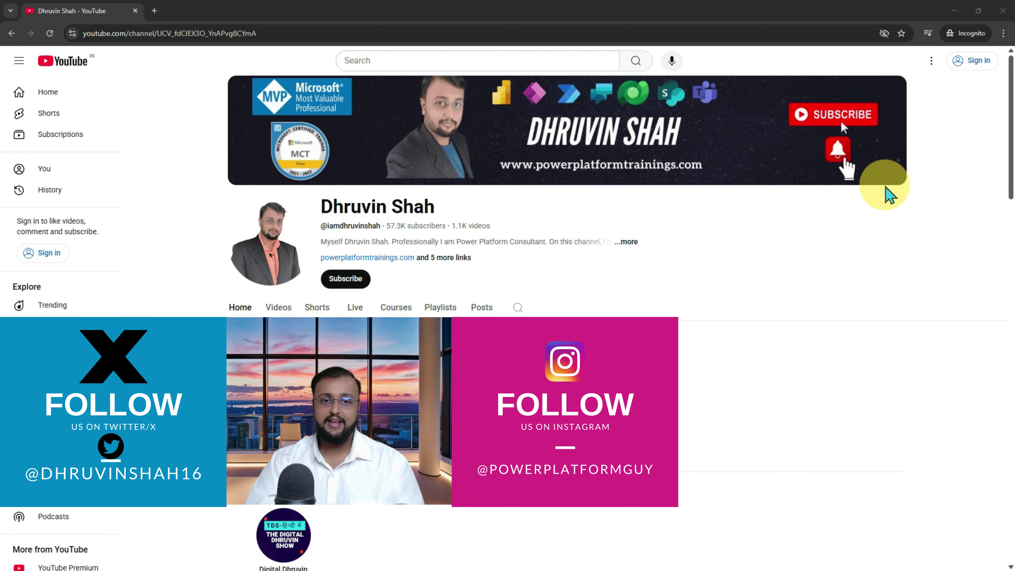